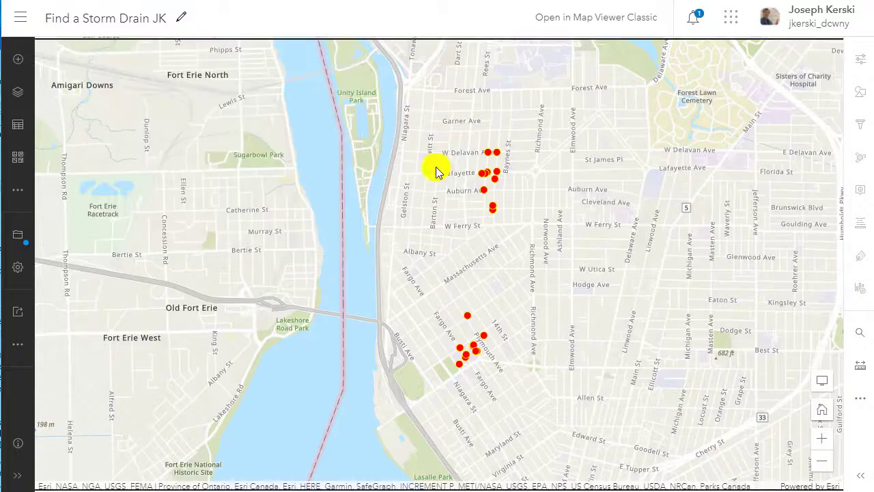
Examine how the storm drain points are distributed, from Buffalo's neighbourhoods out to the whole United States.
drag(507, 250, 505, 324)
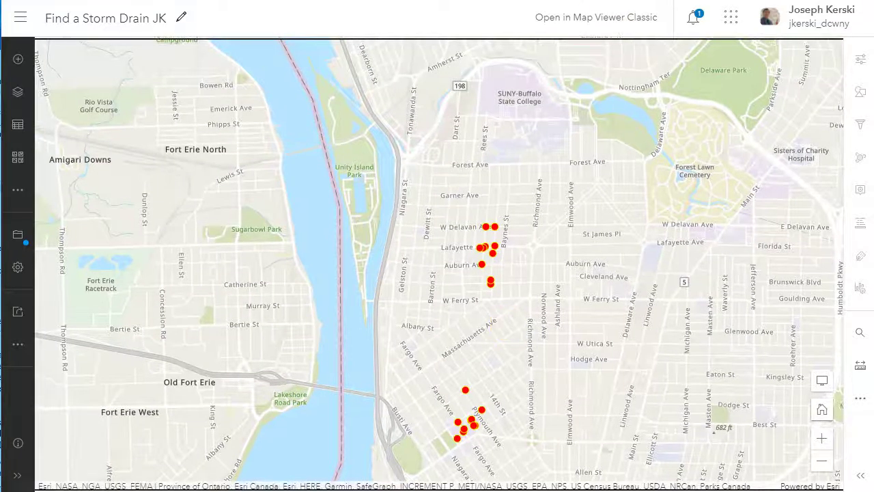
scroll(450, 152, down, 2)
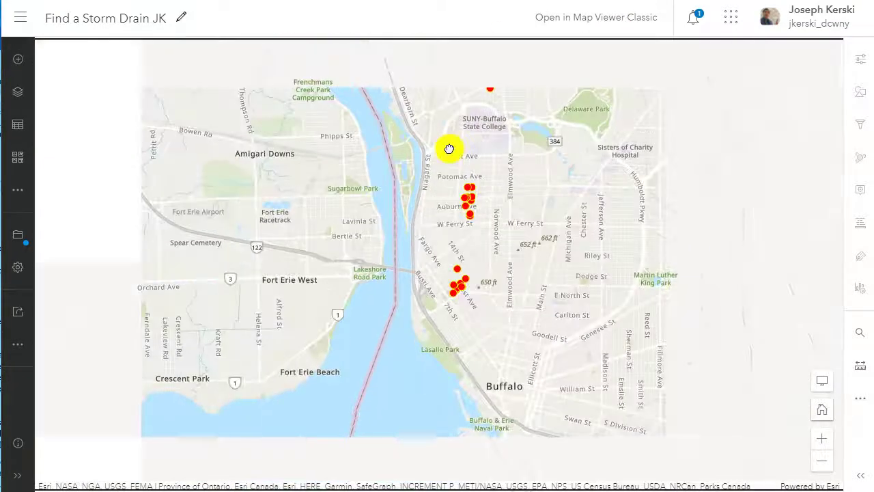
drag(449, 150, 456, 243)
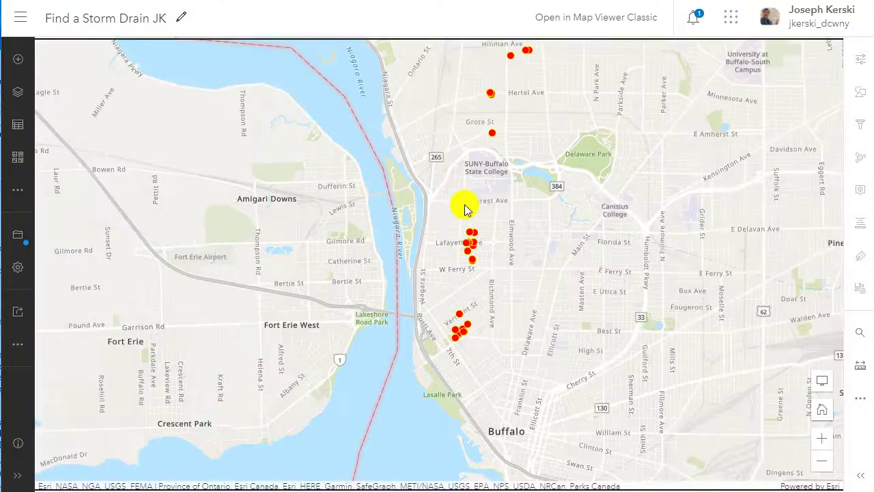
scroll(463, 190, down, 1)
scroll(519, 252, down, 2)
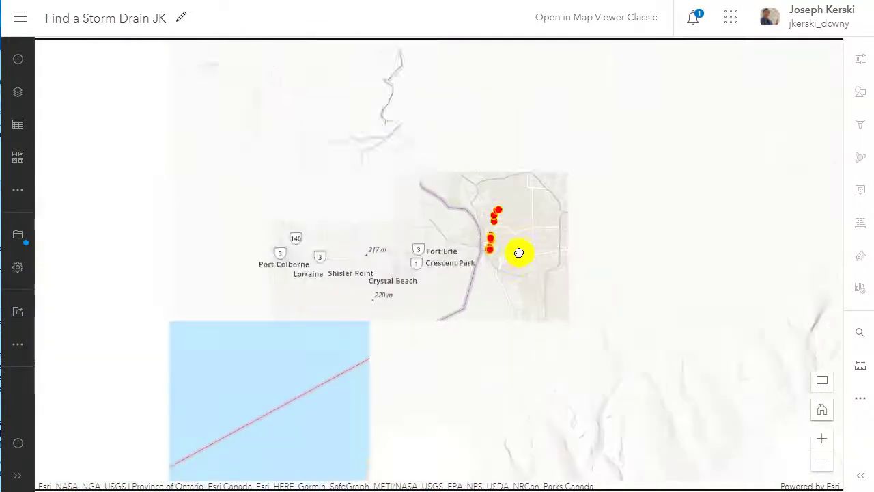
scroll(521, 252, down, 1)
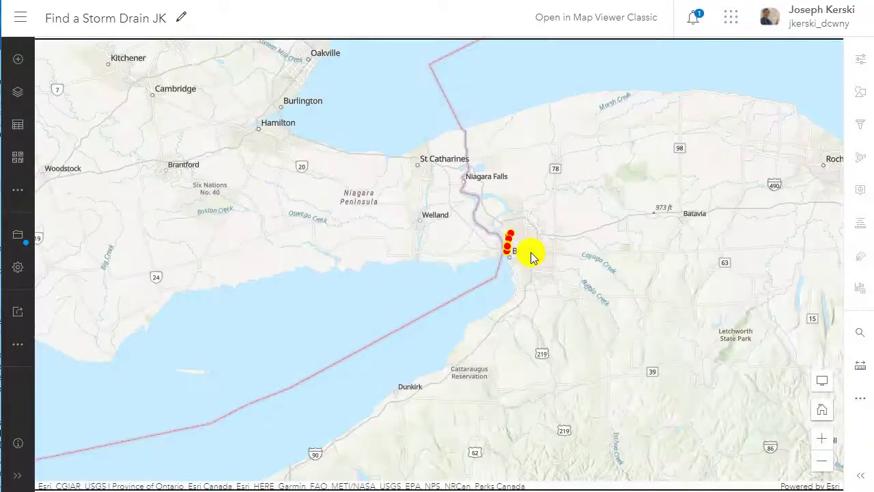
scroll(531, 252, down, 2)
scroll(531, 252, down, 1)
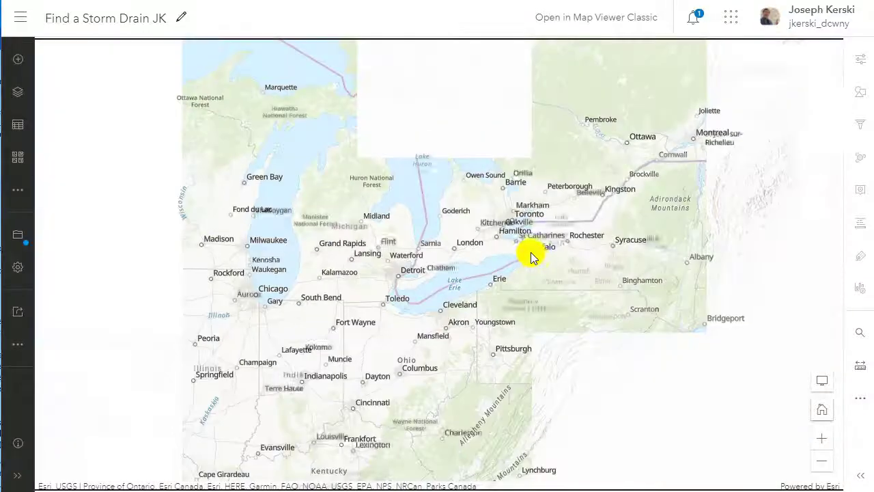
drag(577, 304, 597, 193)
scroll(597, 192, down, 1)
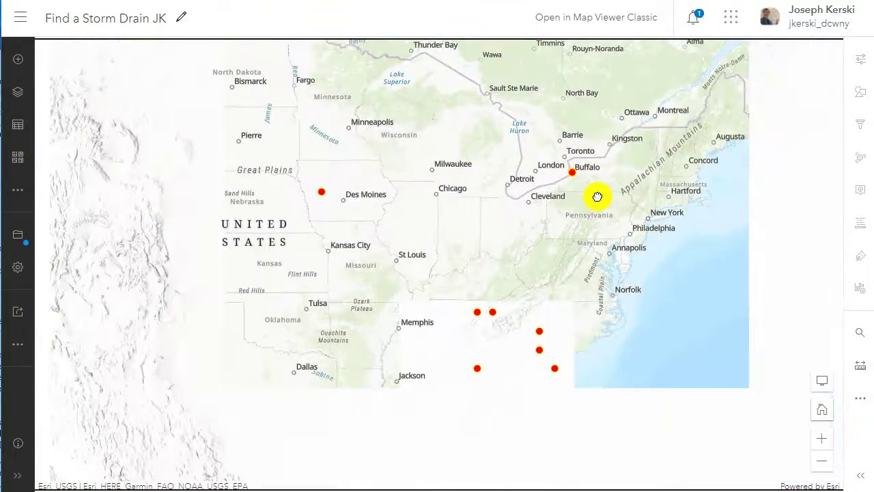
drag(527, 234, 606, 248)
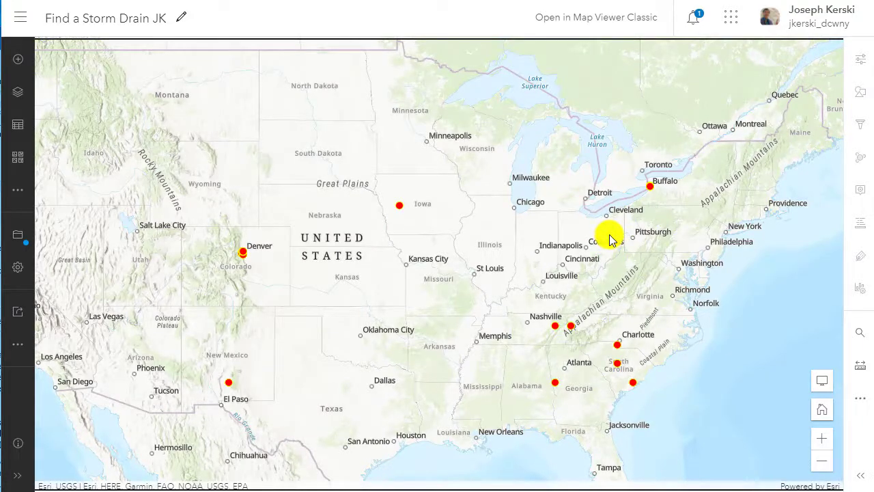
scroll(611, 239, up, 1)
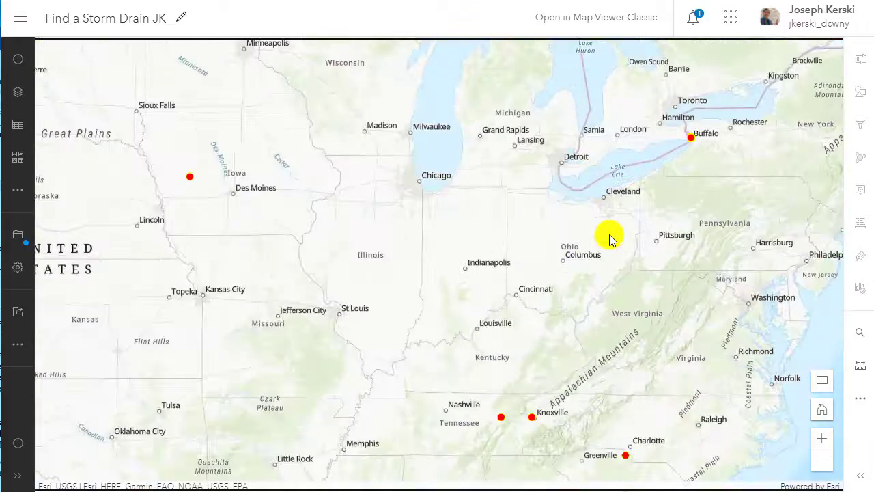
mouse_move(691, 167)
mouse_down()
mouse_move(679, 211)
mouse_move(688, 179)
mouse_up()
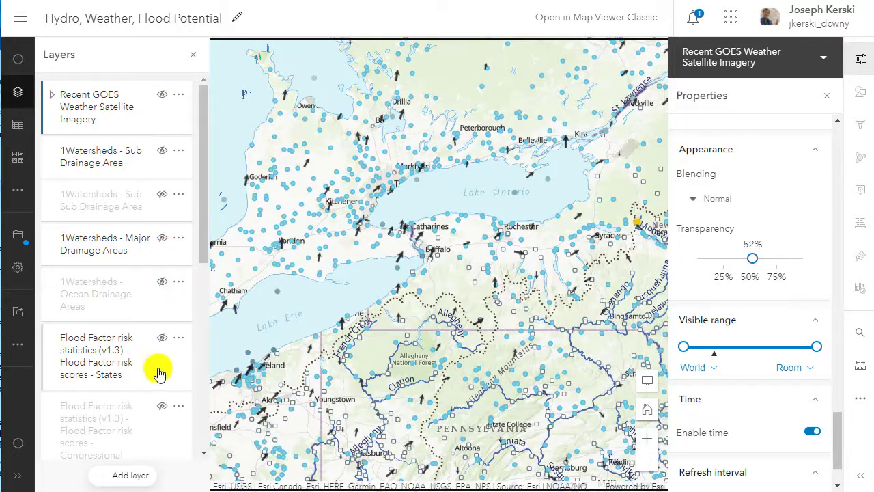
In the Hydro, Weather, Flood Potential map, show the Recent Weather Radar Imagery layer and inspect it over the Great Lakes.
scroll(167, 403, down, 4)
scroll(167, 400, down, 2)
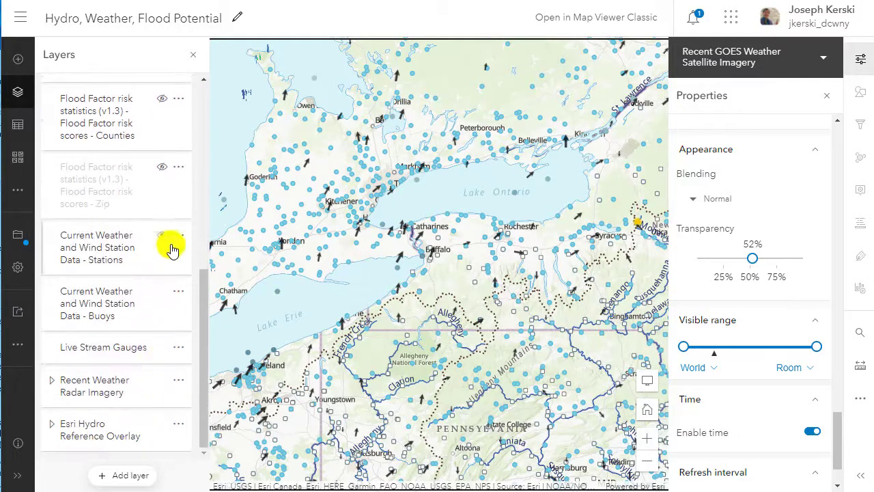
click(163, 235)
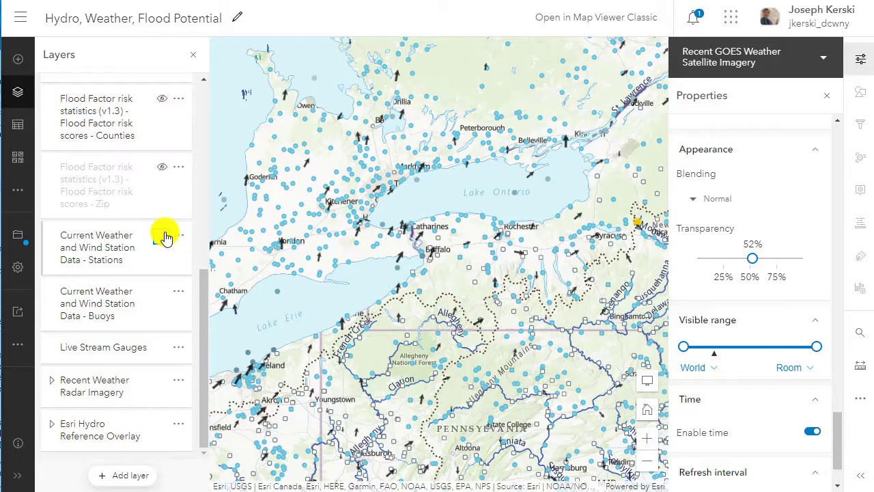
click(163, 381)
scroll(358, 326, down, 2)
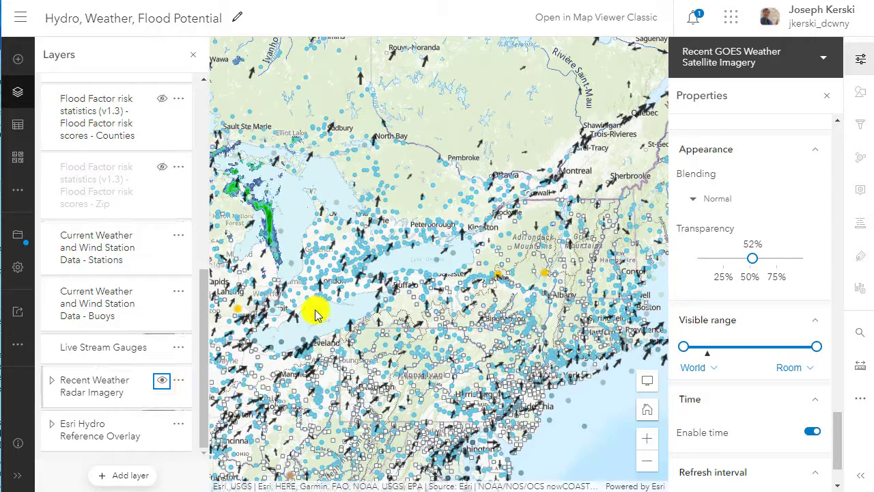
drag(318, 311, 418, 287)
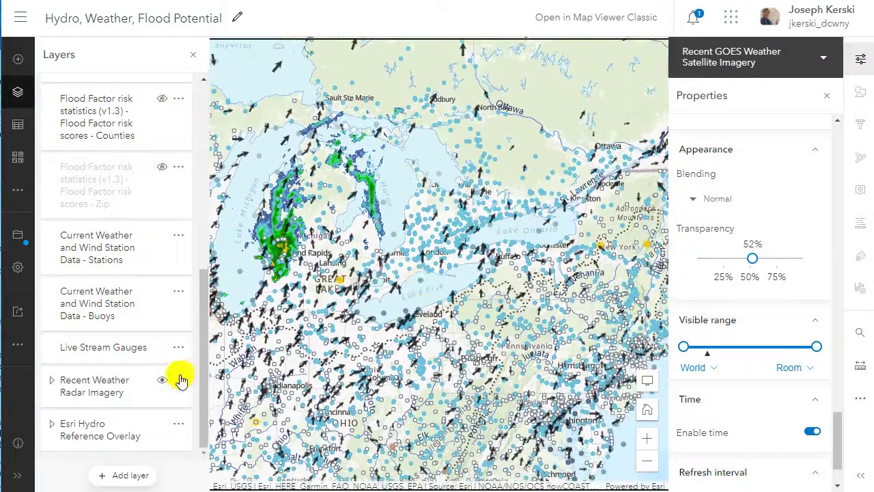
Hide the Recent Weather Radar Imagery layer in the Hydro, Weather, Flood Potential map.
click(162, 381)
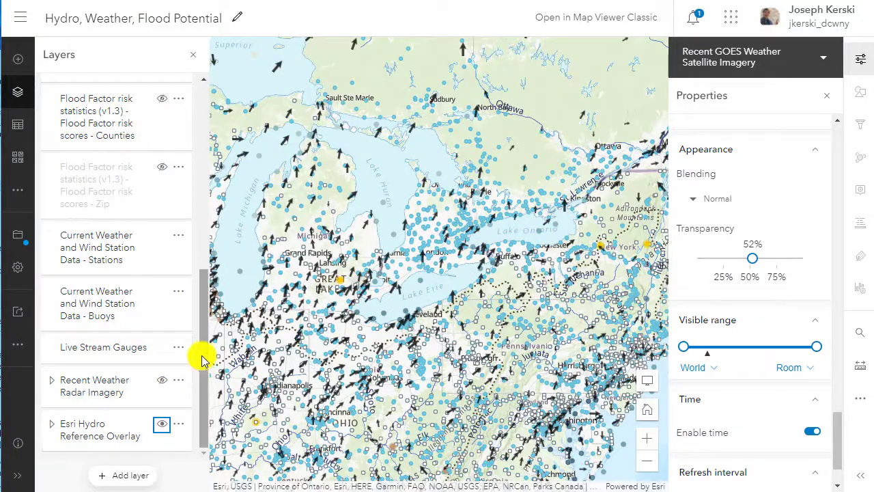
scroll(175, 299, up, 6)
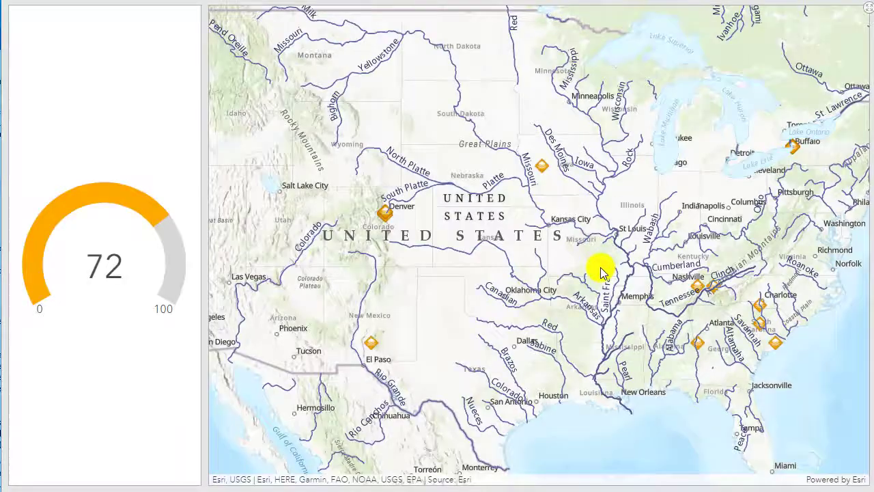
drag(599, 275, 558, 297)
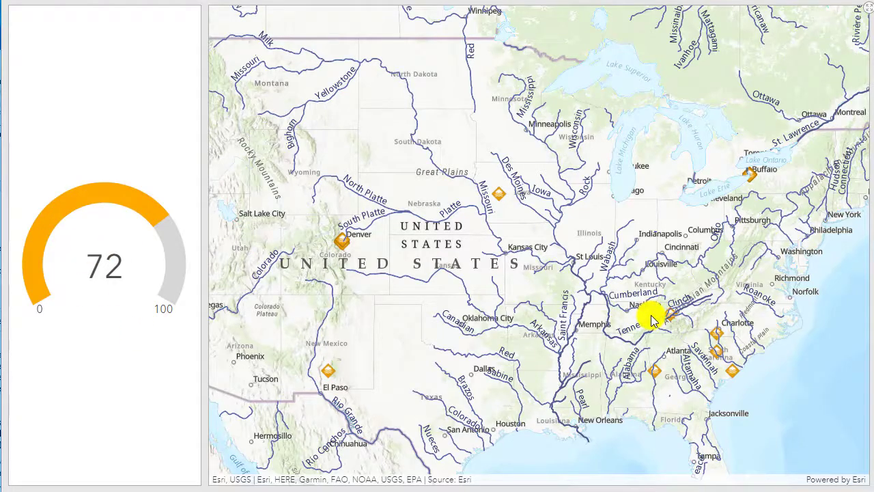
View the survey record of the storm drain point near Buffalo on the example dashboard's map, and close it.
click(752, 179)
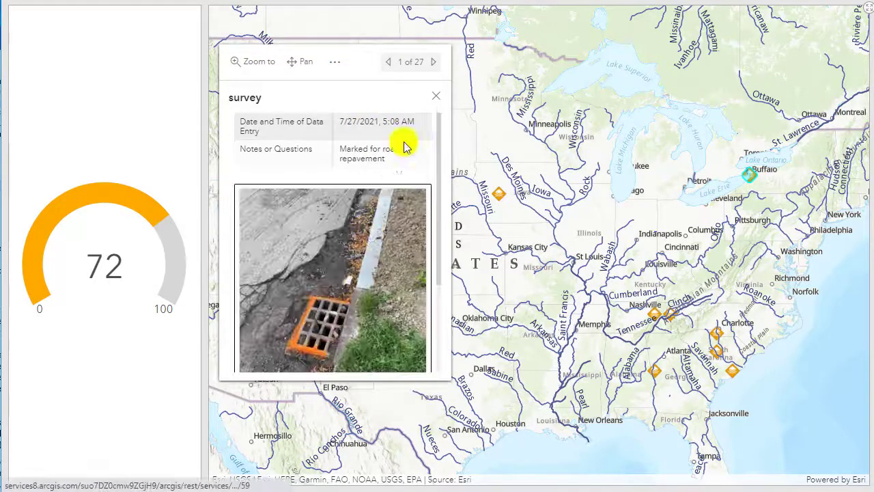
click(436, 95)
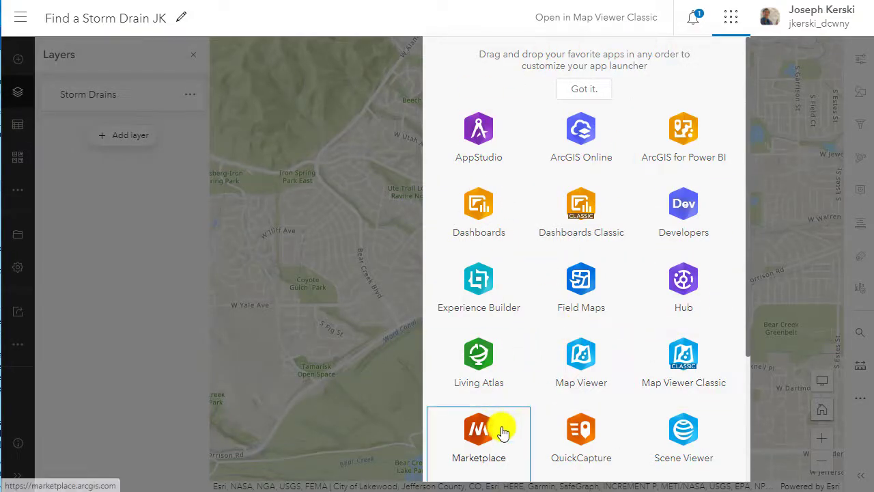
Switch to ArcGIS Dashboards and start a new dashboard titled "Dashboard Demo Aug 2021".
click(473, 218)
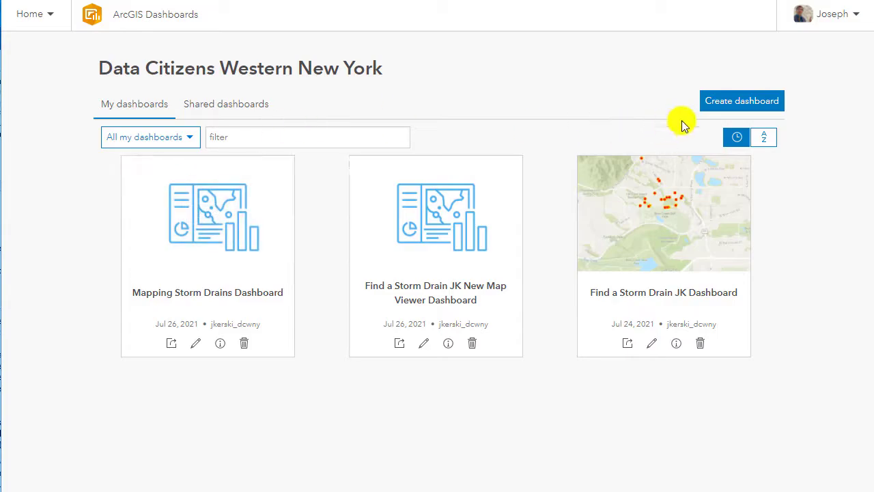
click(720, 102)
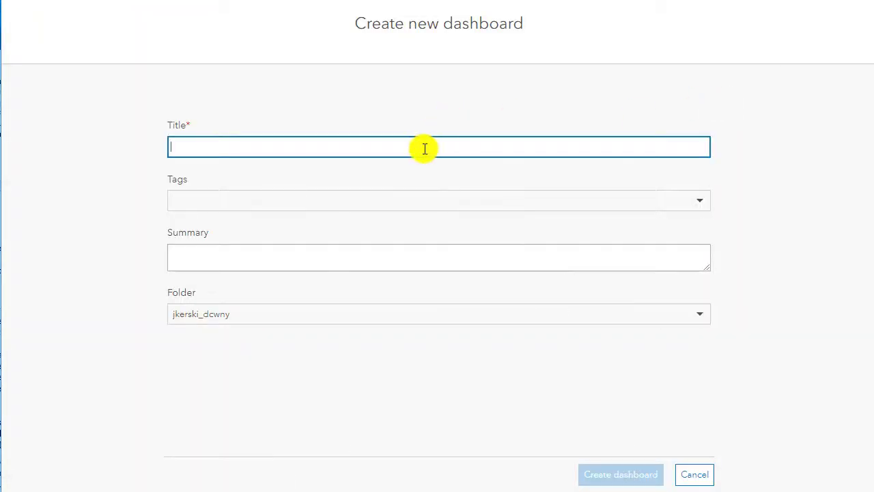
text(Dashboard Demo Aug 2021)
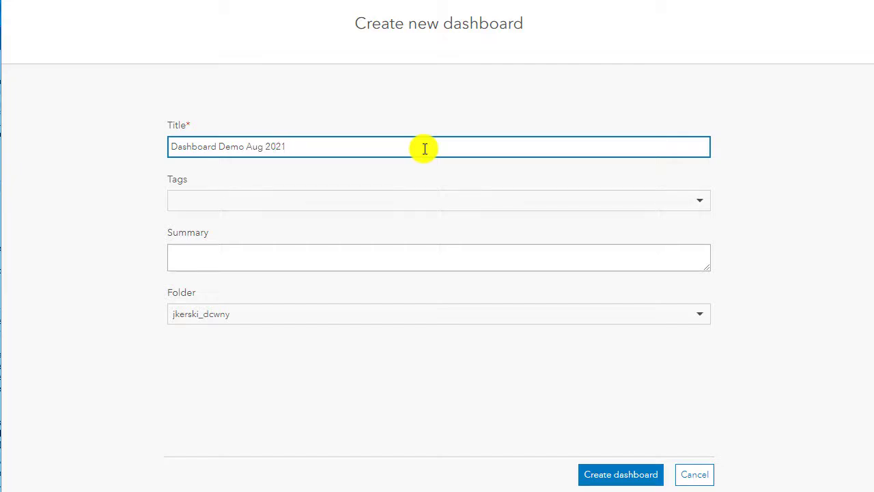
Copy the new dashboard's title into its summary and add the tags "dashboard" and "storm drains".
triple_click(262, 145)
key(ctrl+c)
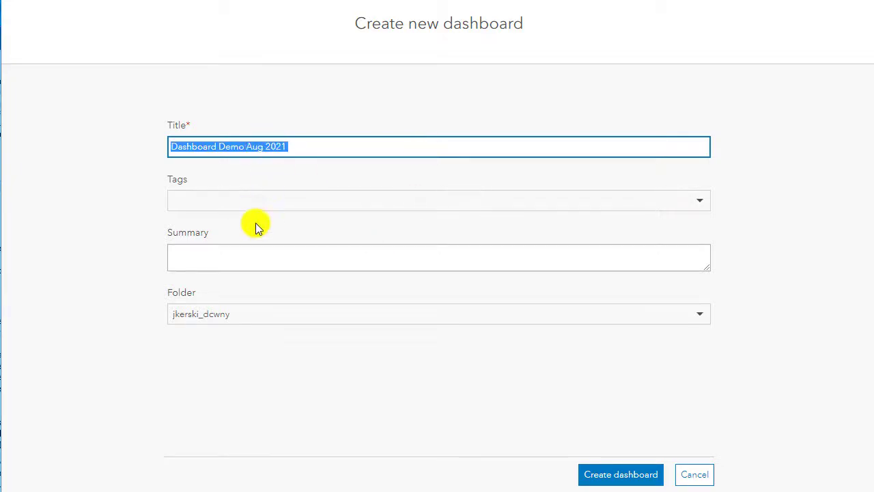
click(234, 263)
key(ctrl+v)
click(239, 207)
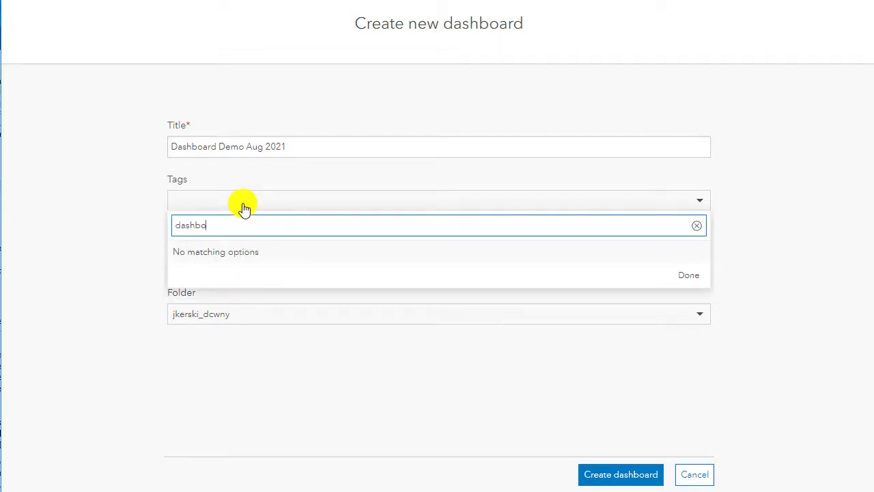
text(dashboard)
key(Return)
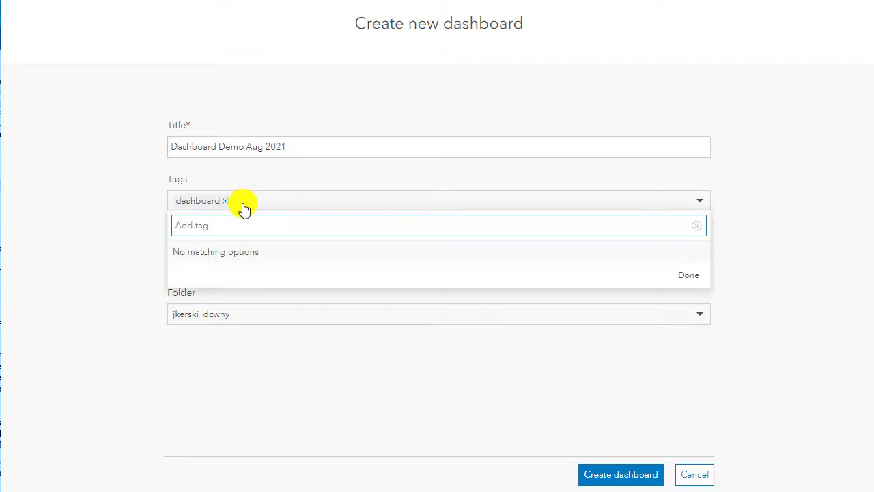
key(Return)
Extend the title to "Dashboard Demo Aug 2021 on Storm Drains" and create the dashboard.
click(324, 144)
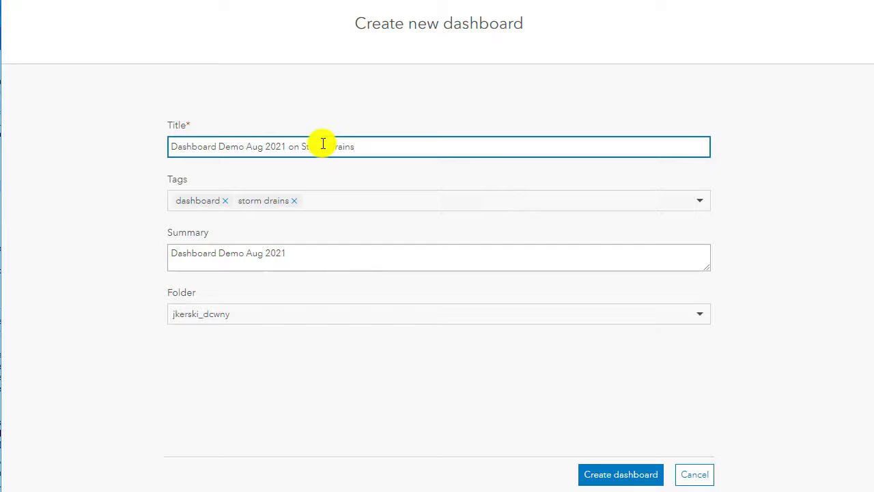
click(331, 260)
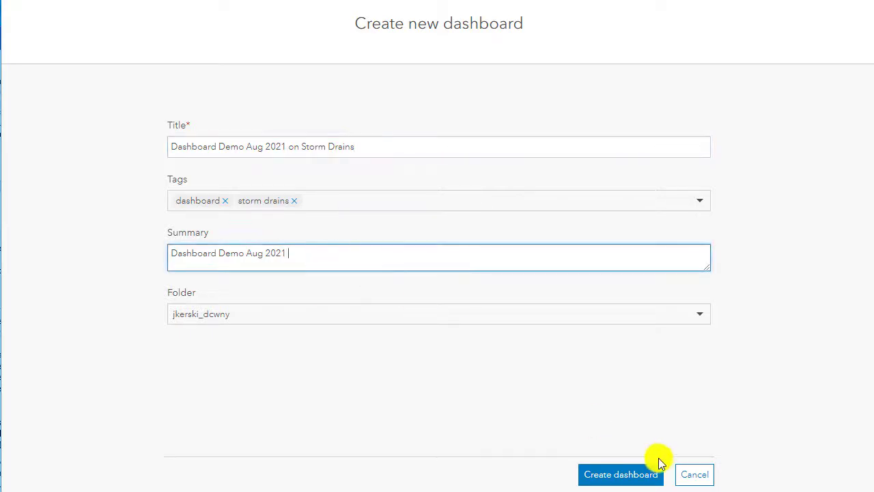
click(627, 476)
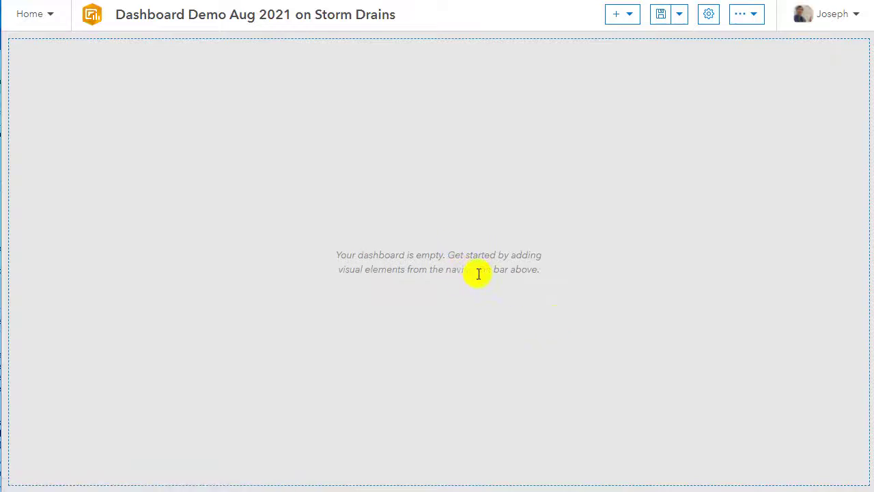
Add a header to the empty dashboard, keeping the default title and appearance settings.
click(631, 21)
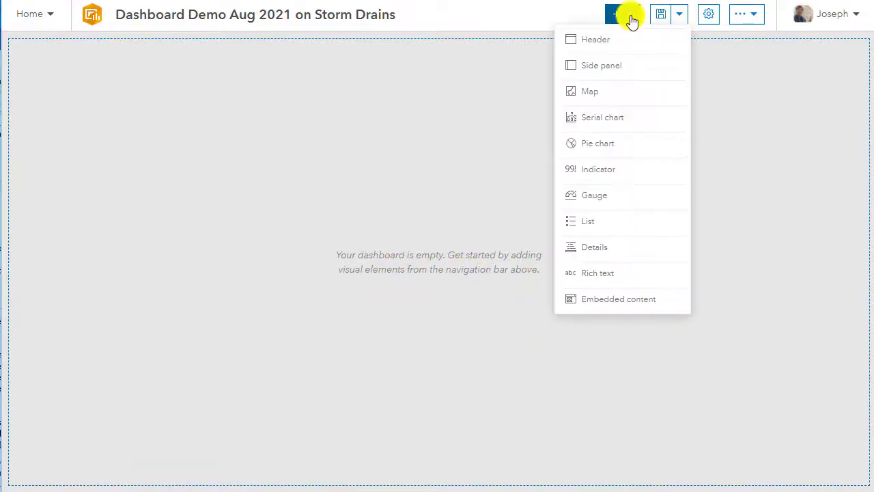
click(611, 39)
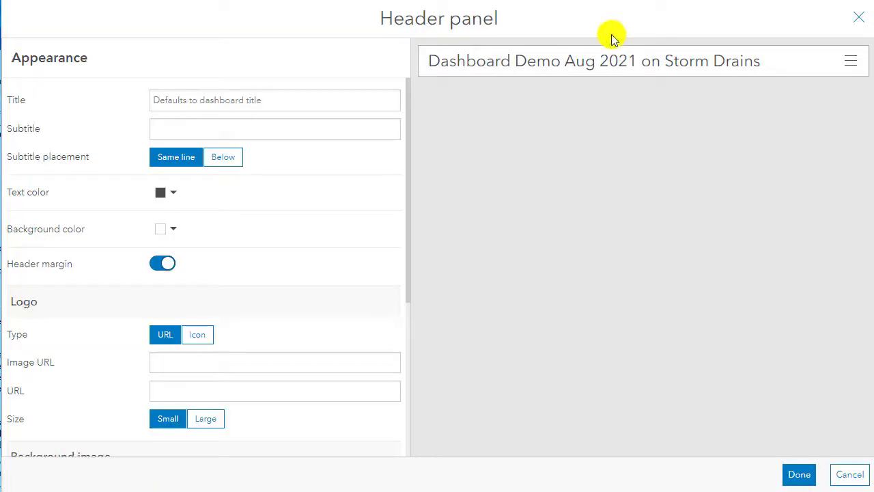
click(796, 475)
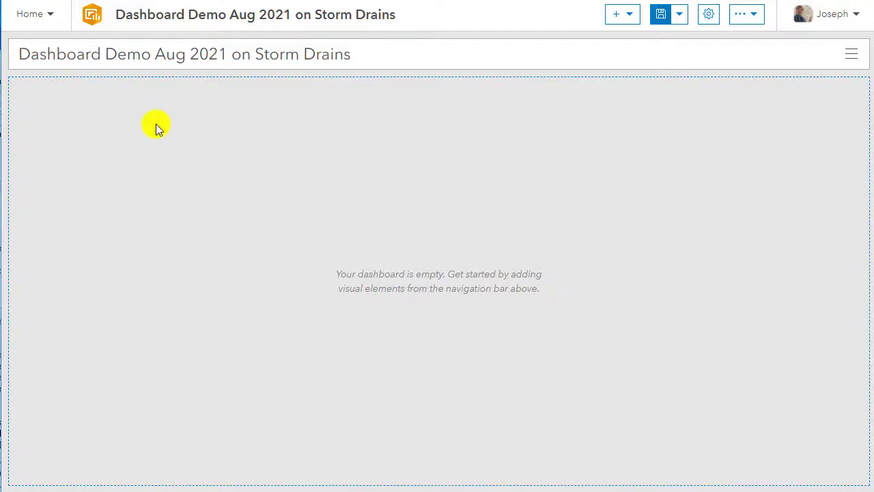
Add a map element to the dashboard based on the "Find a Storm Drain JK New Map Viewer" map.
click(625, 21)
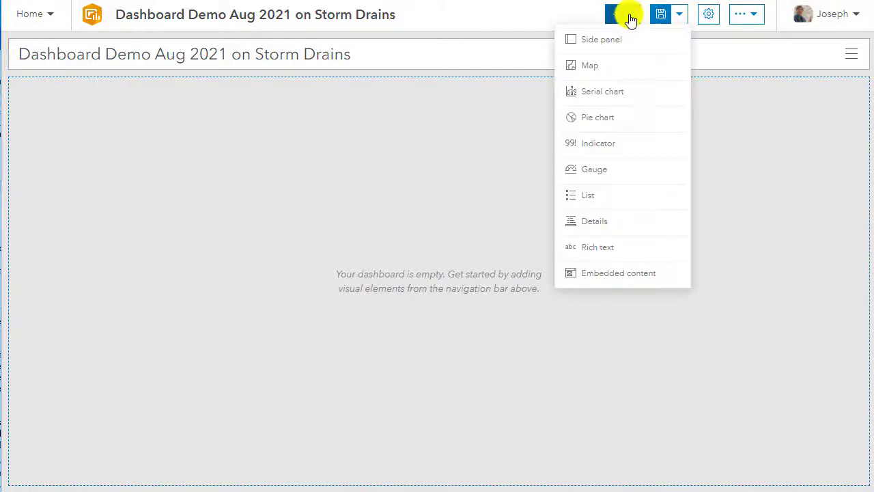
click(608, 63)
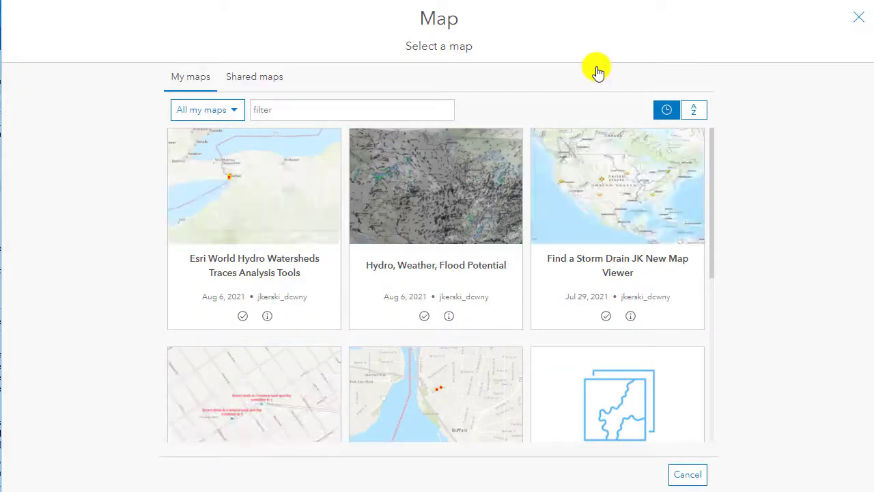
mouse_move(480, 180)
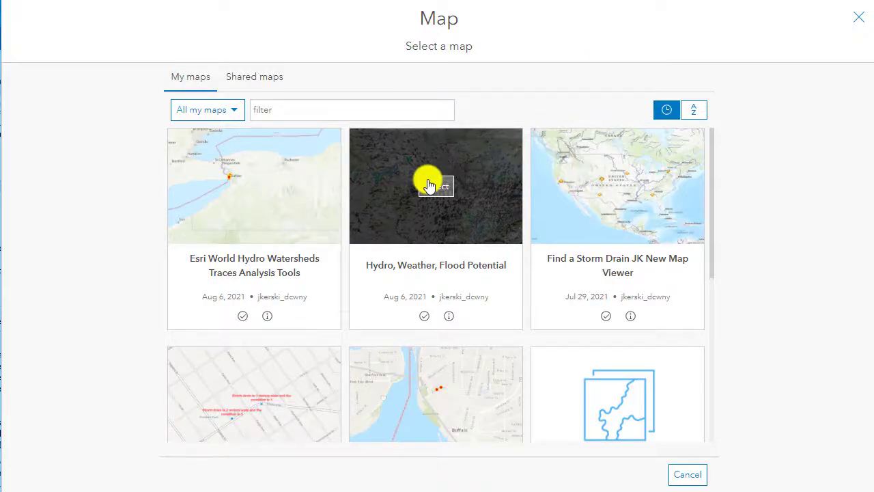
mouse_move(245, 232)
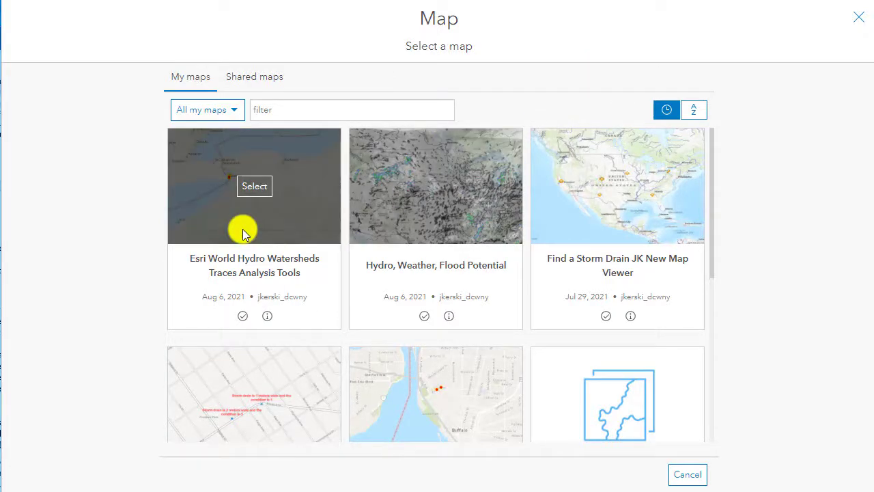
mouse_move(581, 203)
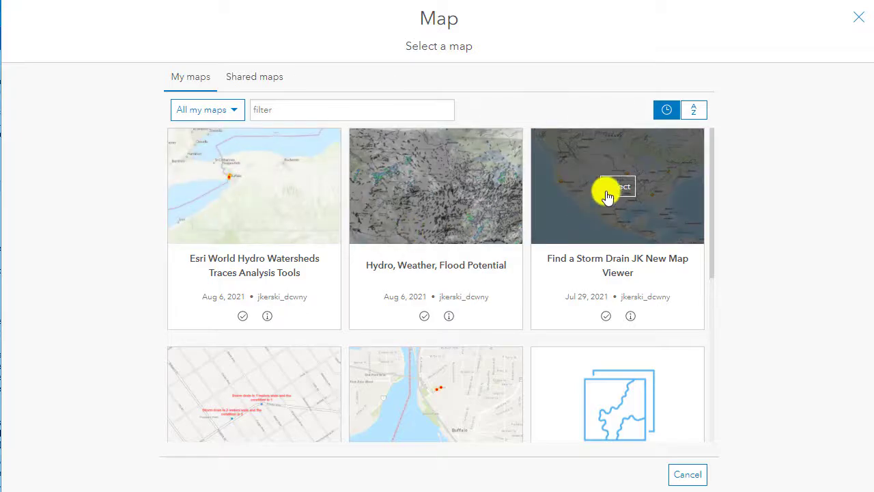
click(607, 192)
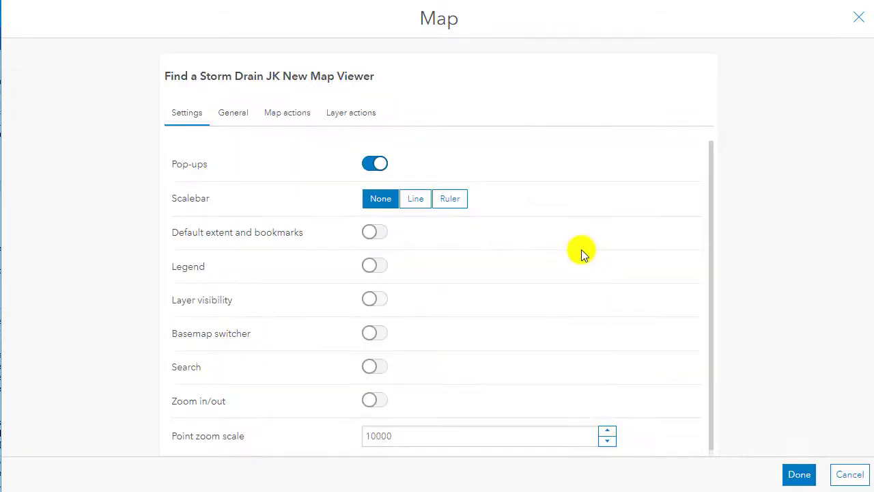
Enable the map's legend, basemap switcher and zoom in/out, leave the scalebar at None, and finish the map element.
click(418, 200)
click(380, 199)
click(377, 266)
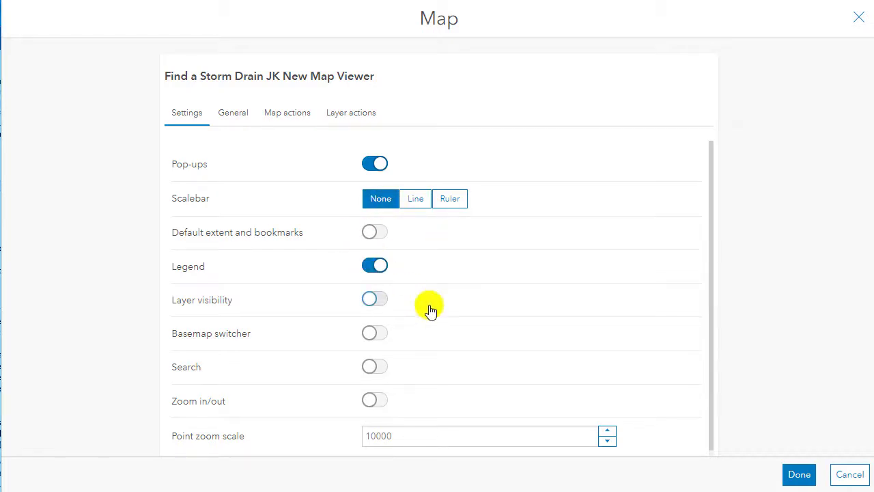
click(377, 329)
click(376, 403)
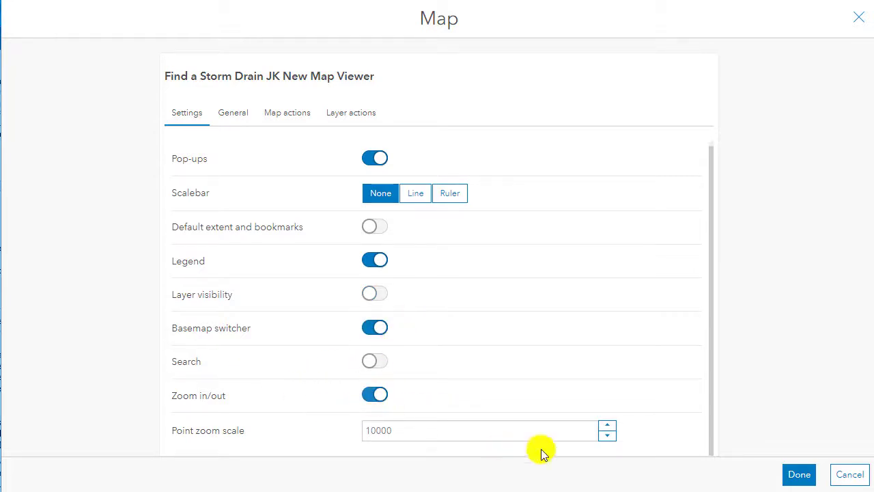
click(796, 479)
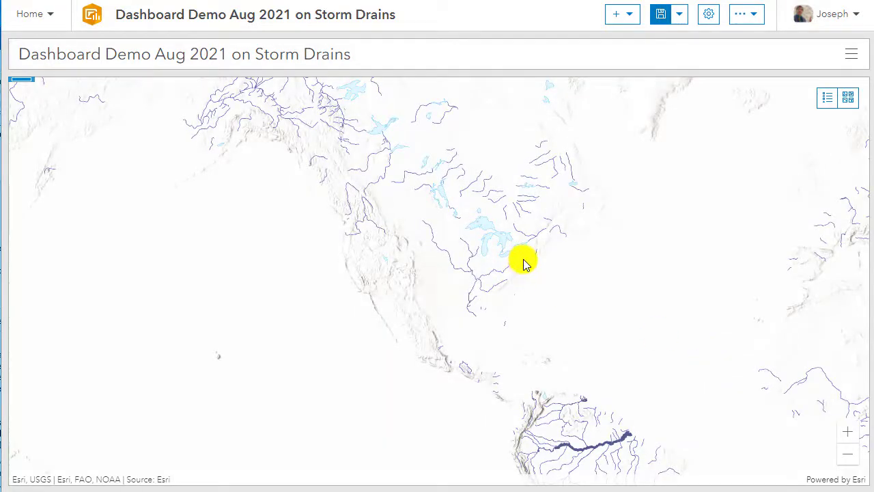
Add a gauge showing the Count statistic of the Storm Drains layer and narrow it to about a quarter of the dashboard's width.
scroll(523, 263, up, 3)
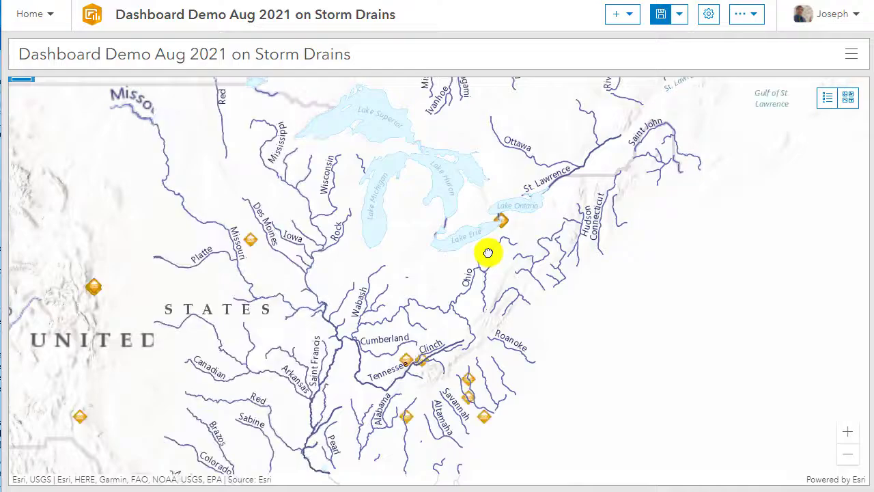
scroll(511, 225, up, 3)
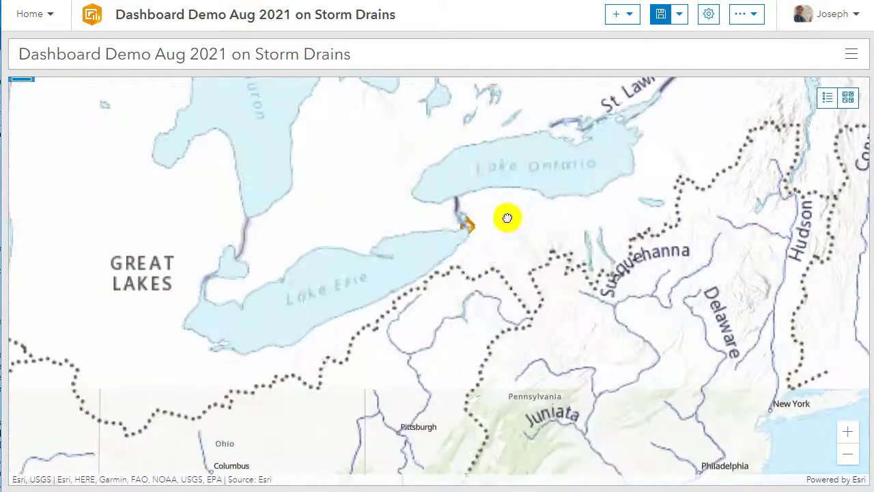
scroll(458, 220, up, 4)
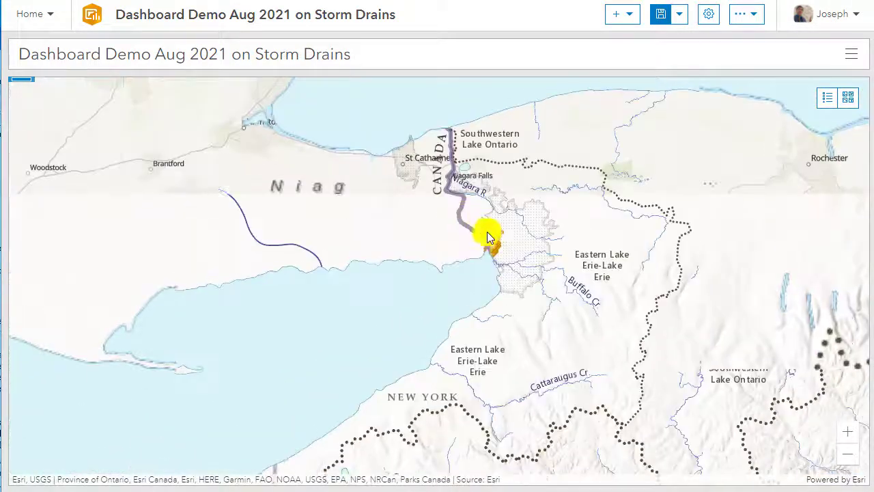
scroll(496, 240, up, 3)
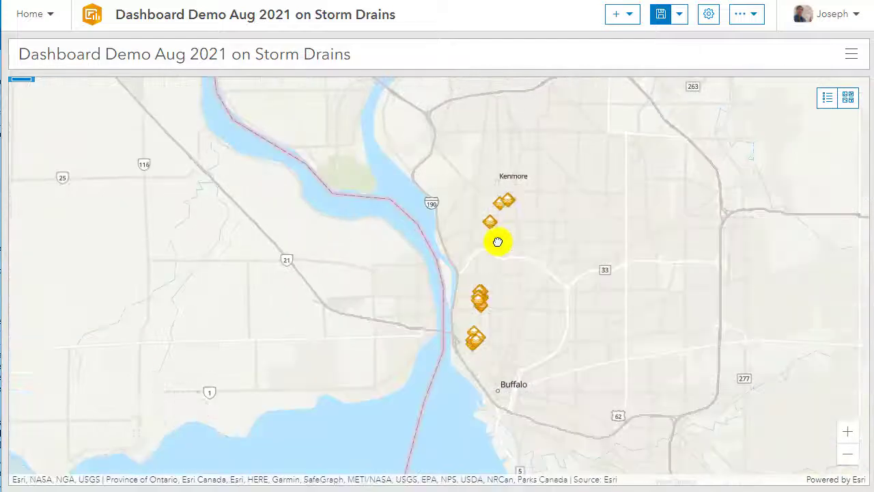
click(631, 22)
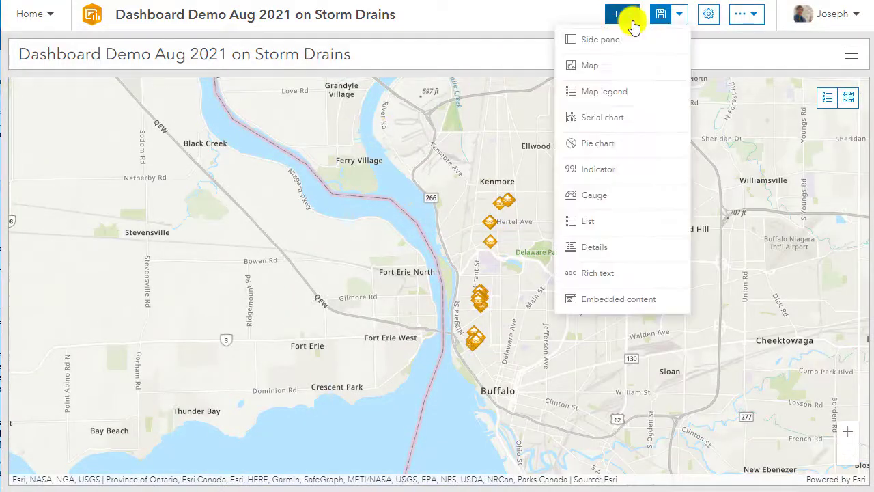
click(587, 195)
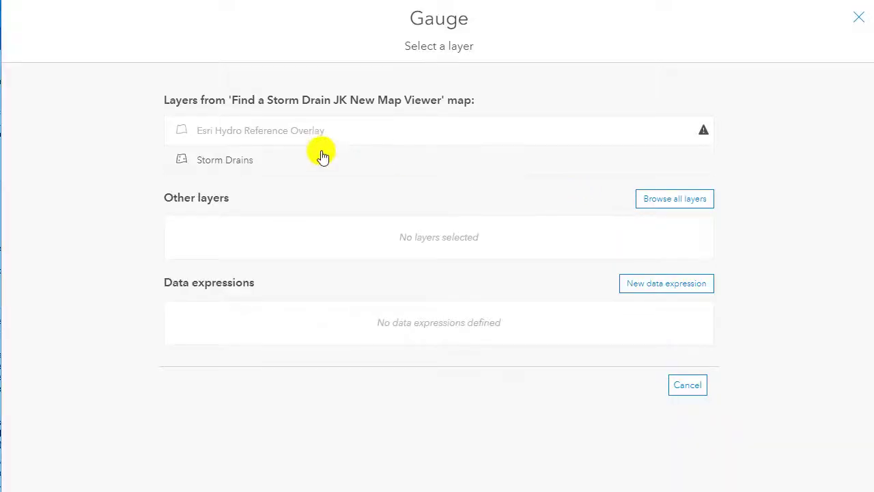
click(242, 162)
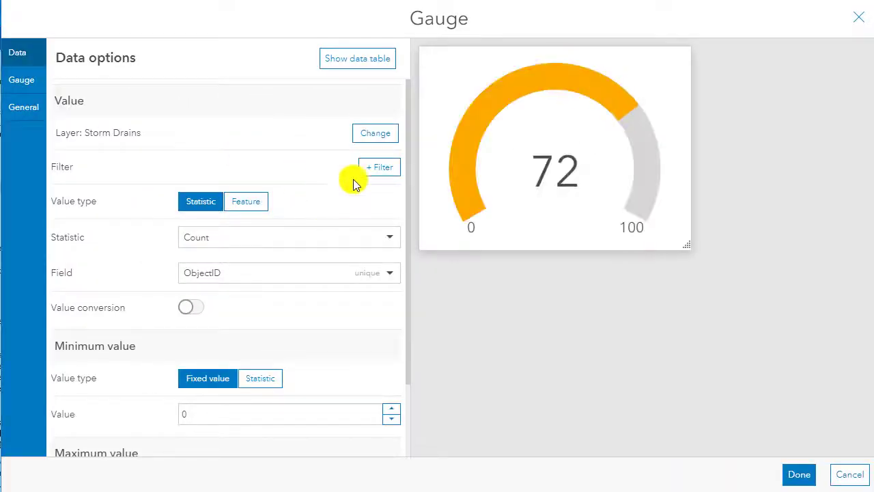
click(269, 251)
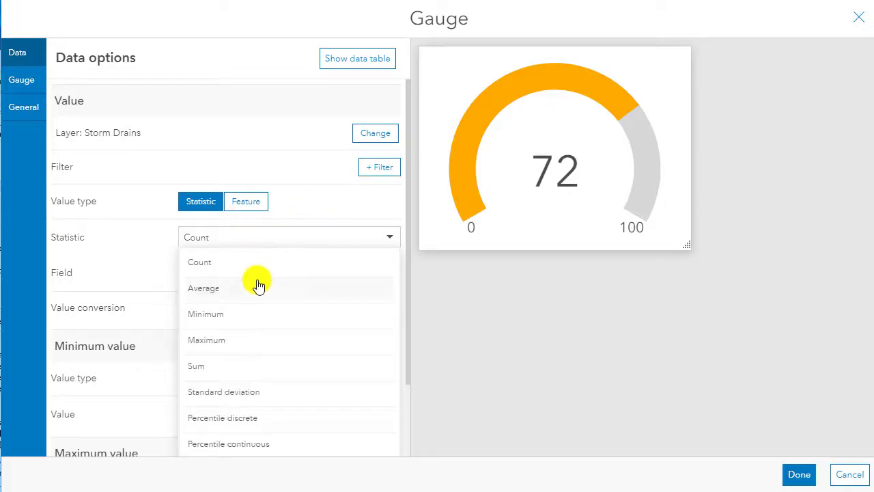
click(254, 245)
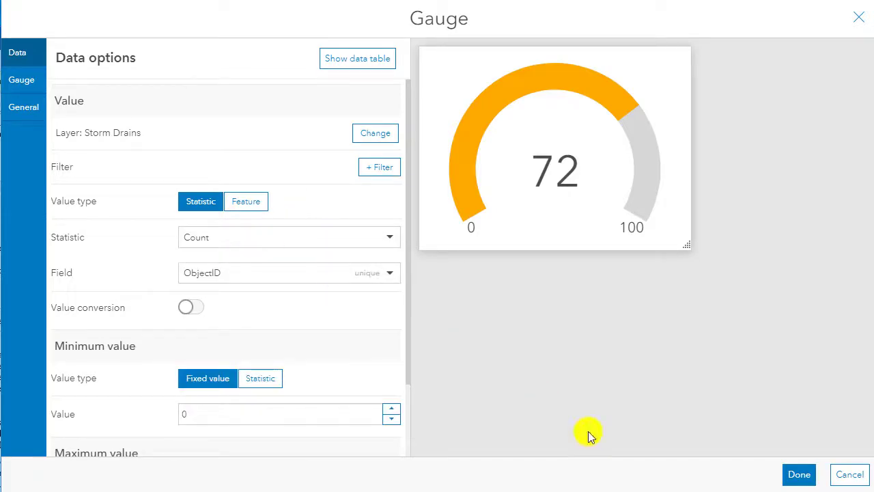
click(793, 478)
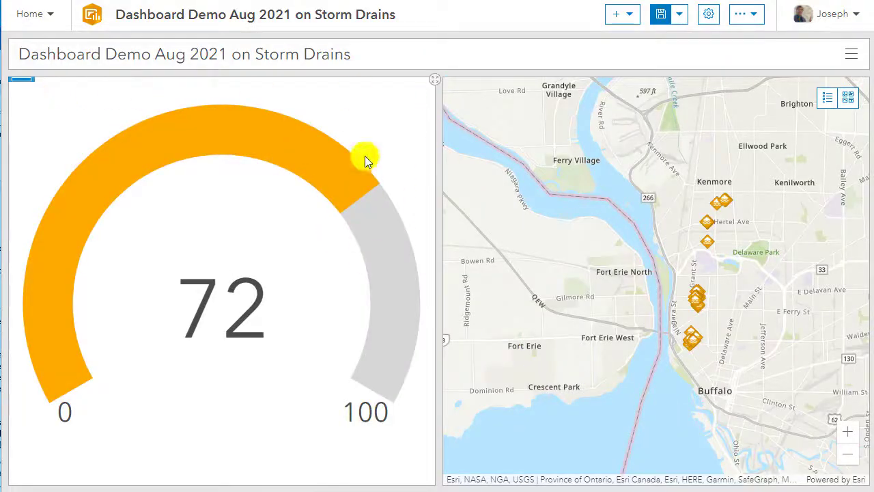
drag(439, 175, 217, 185)
Give the gauge the bold title "How many storm drains have been collected thus far?".
mouse_move(21, 82)
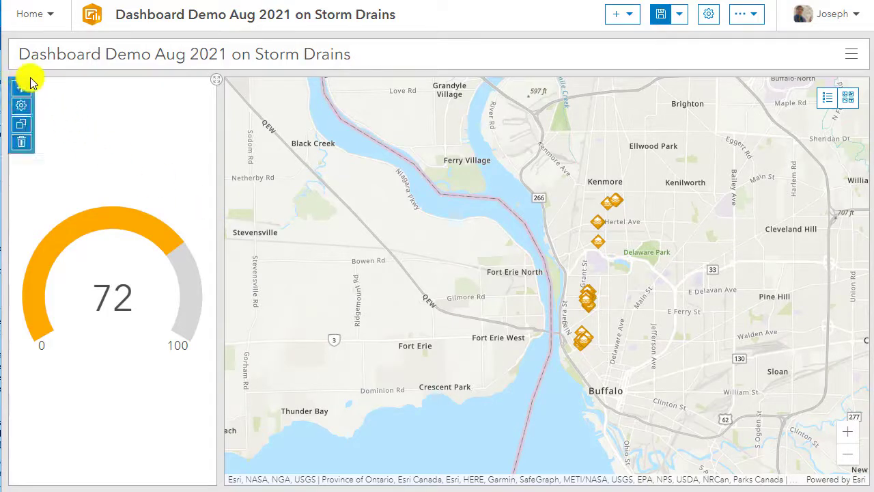
click(21, 110)
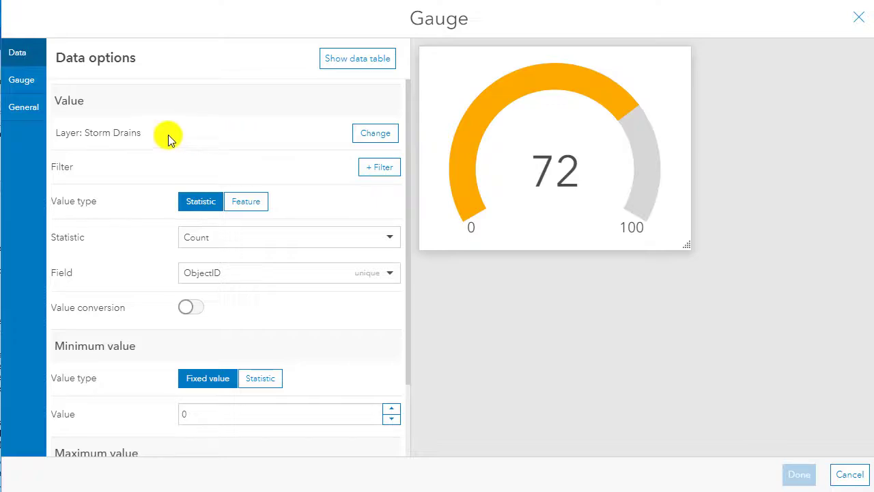
click(31, 108)
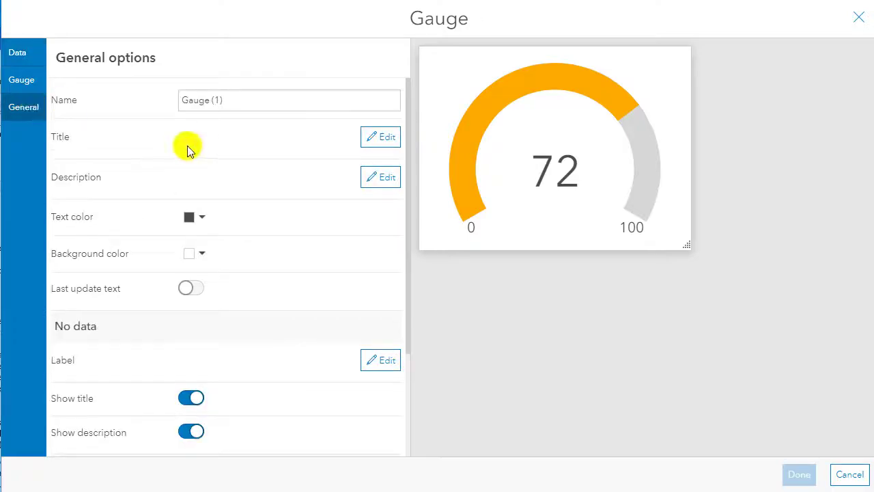
click(395, 139)
click(193, 213)
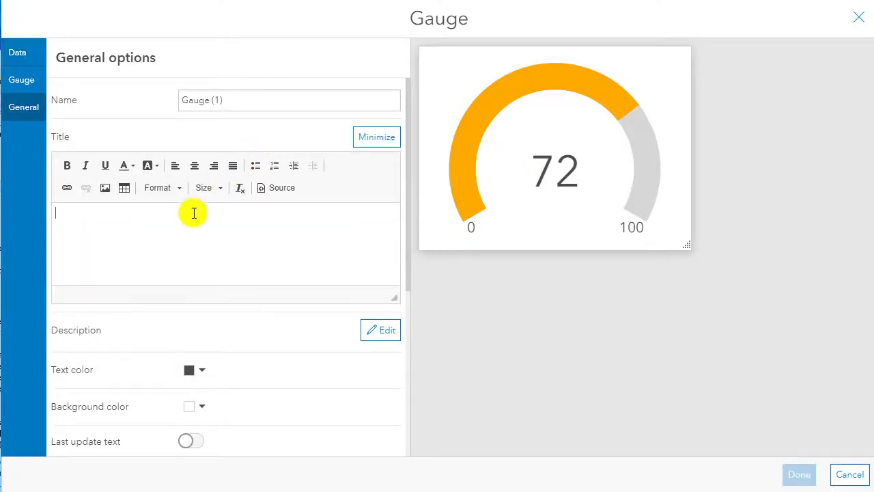
click(67, 165)
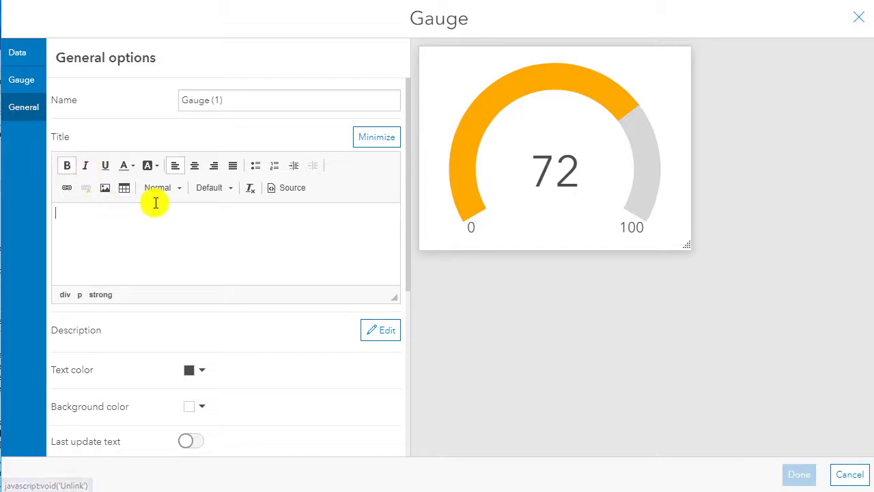
text(Ho)
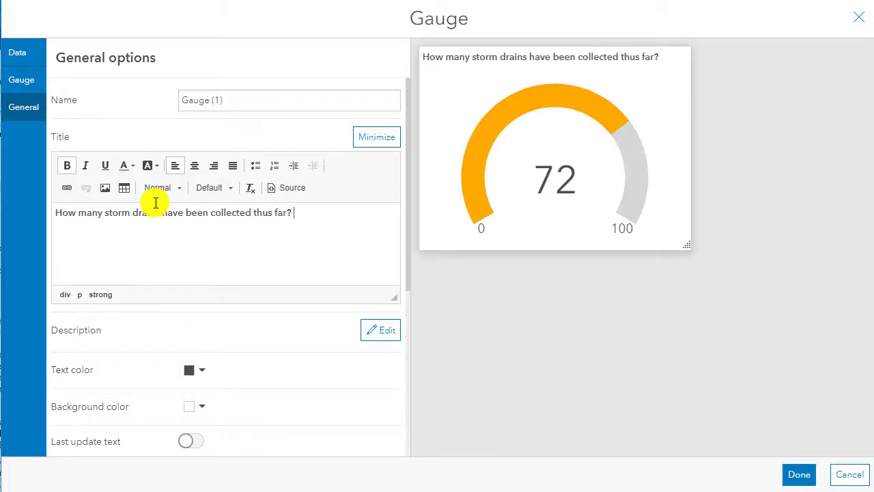
Set the gauge's text color to dark orange #e64c00 and apply the gauge changes.
double_click(215, 214)
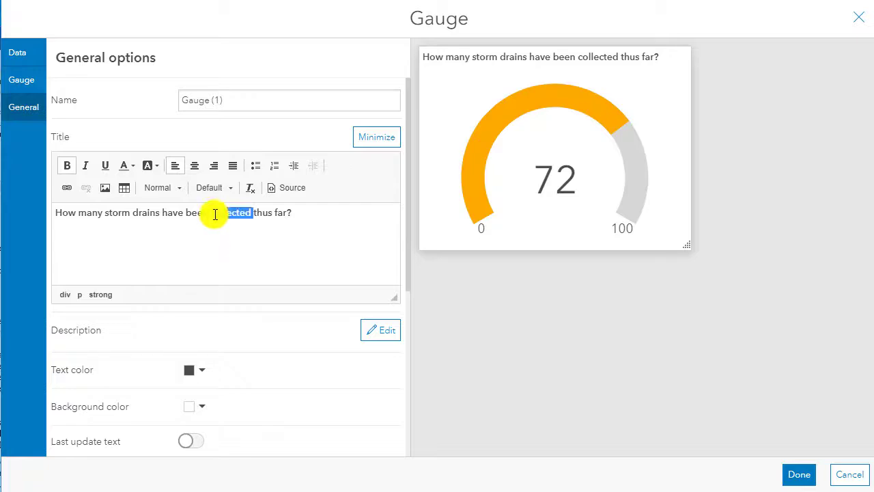
triple_click(215, 213)
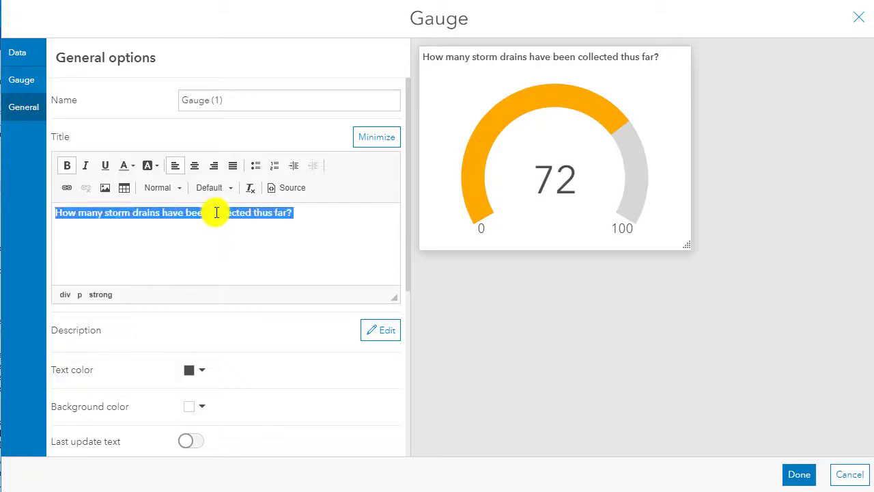
click(195, 371)
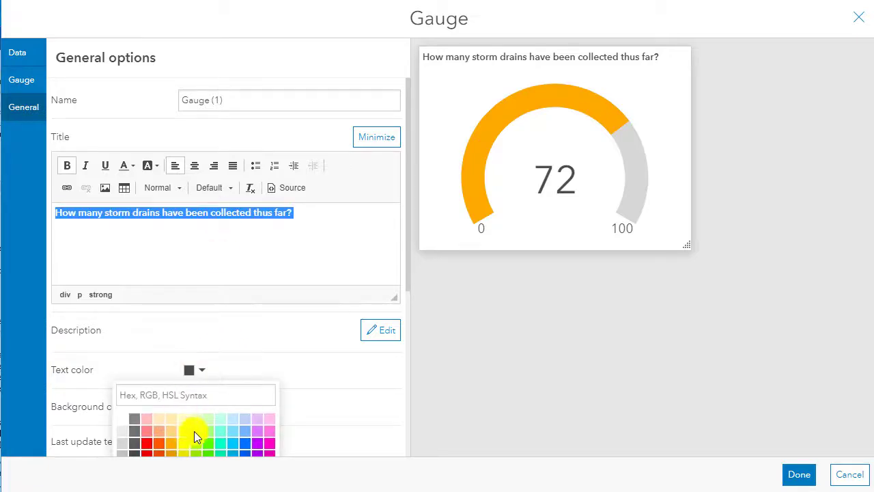
scroll(219, 418, down, 1)
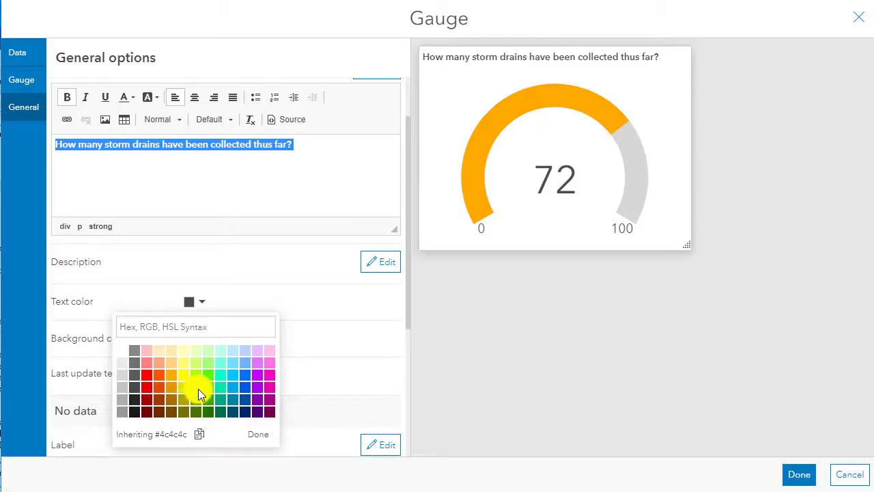
click(171, 389)
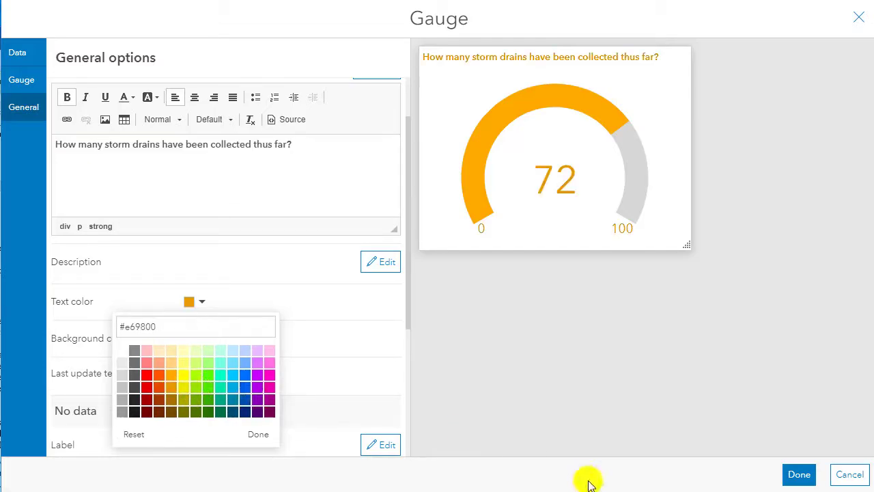
click(161, 387)
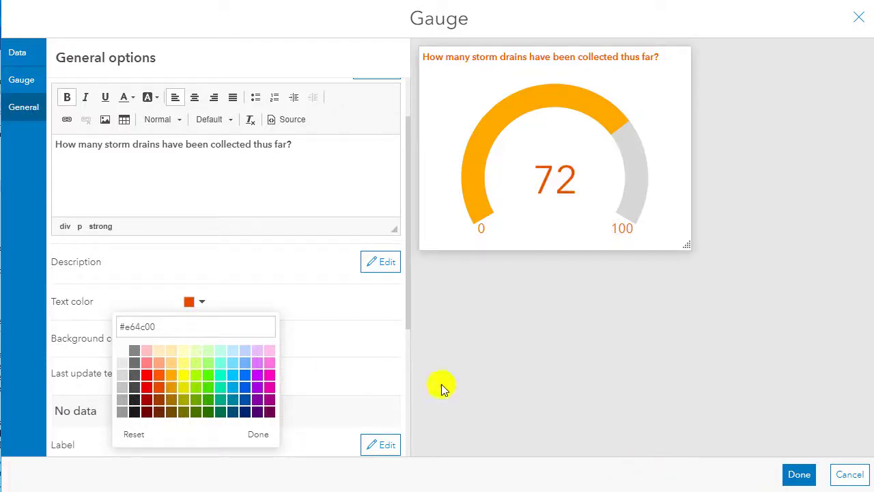
click(791, 478)
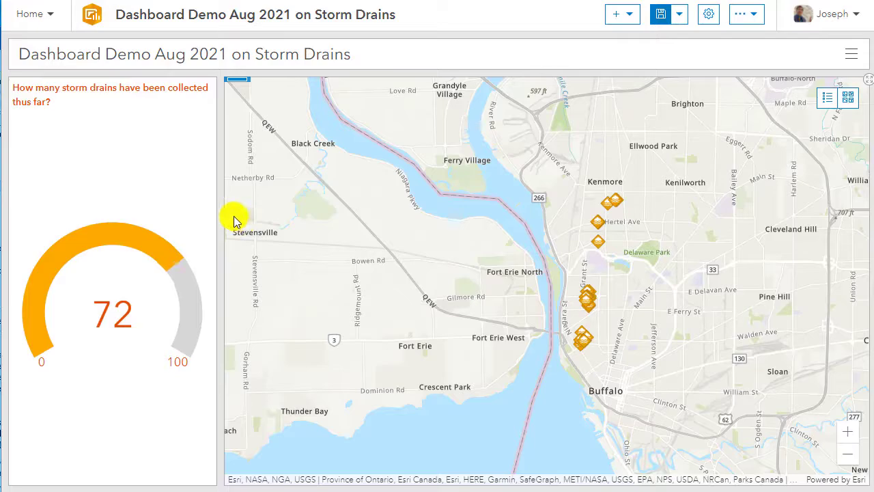
Add a pie chart element to the dashboard based on the Storm Drains layer.
click(625, 14)
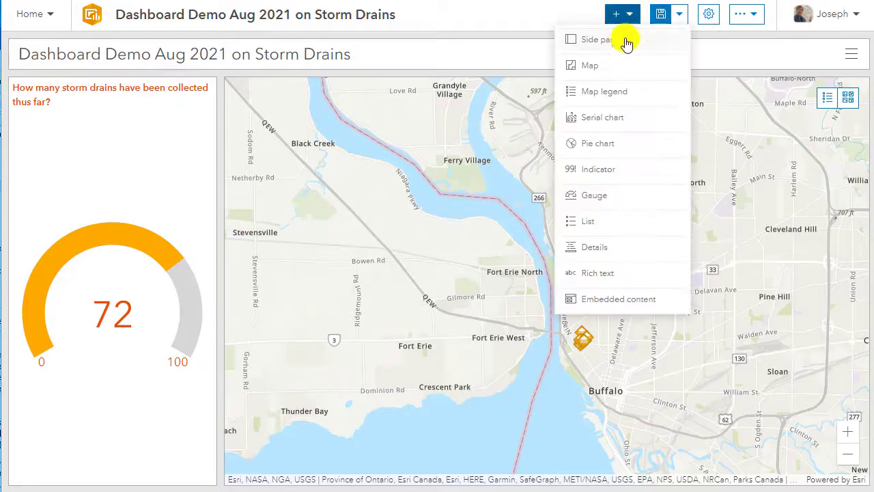
click(583, 143)
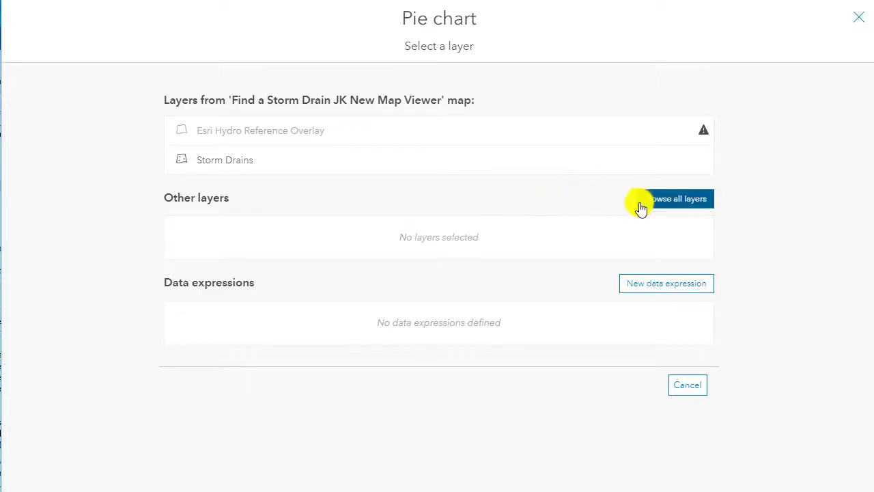
click(232, 165)
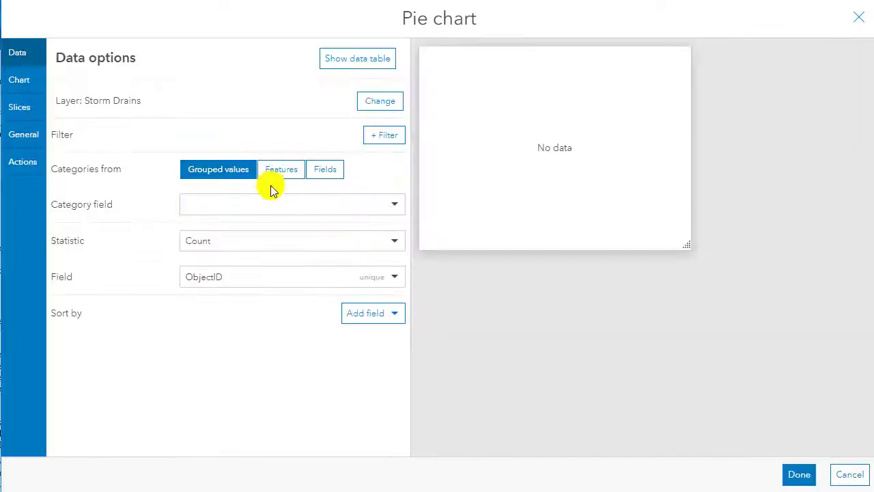
Try Creator, Describe the condition of the storm drain, and Approximate Width of Storm Drain as the pie chart's category field.
click(288, 207)
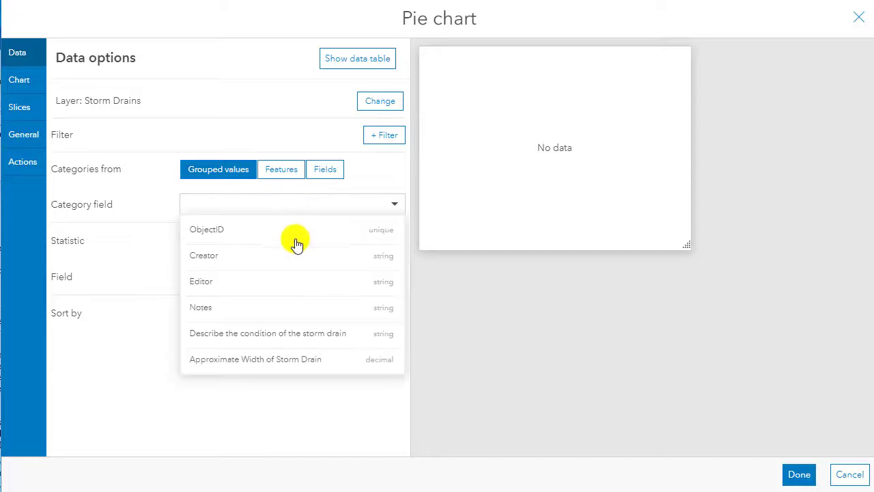
click(246, 258)
mouse_move(514, 177)
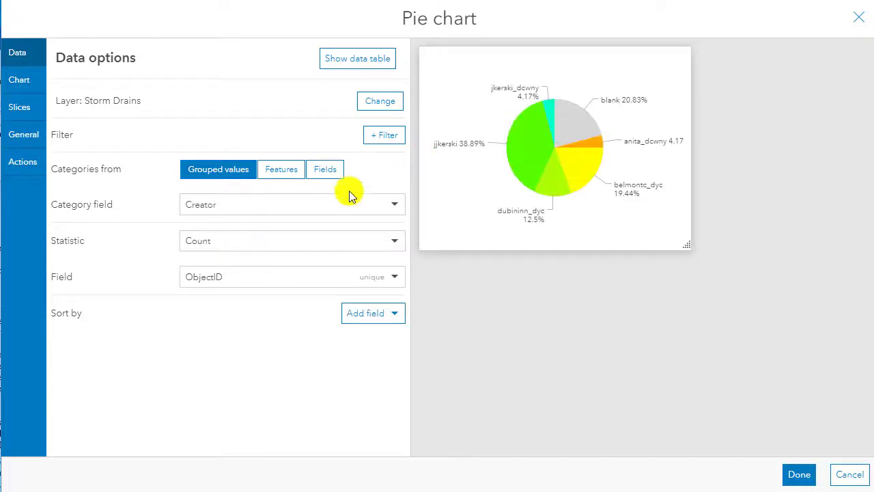
click(302, 205)
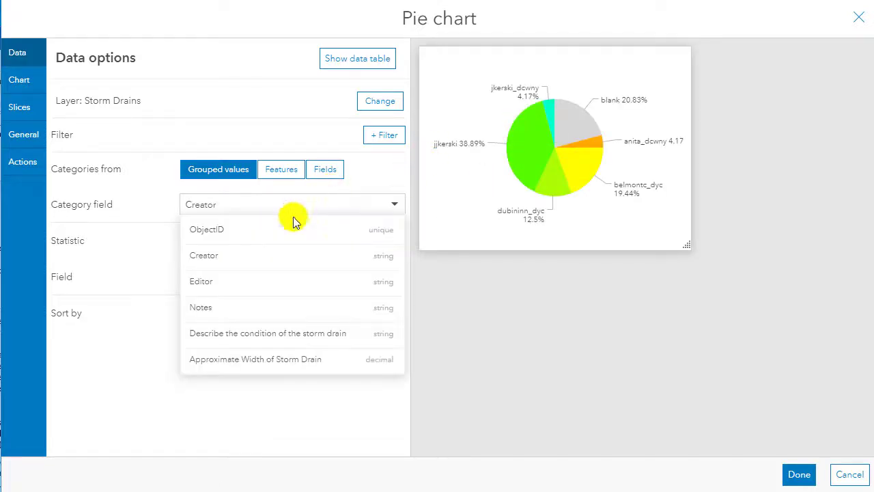
click(238, 341)
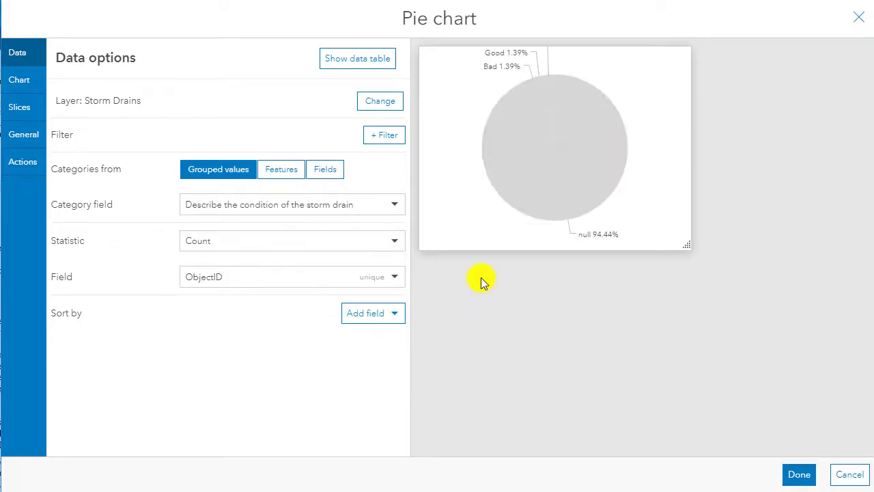
mouse_move(557, 194)
click(236, 204)
click(247, 362)
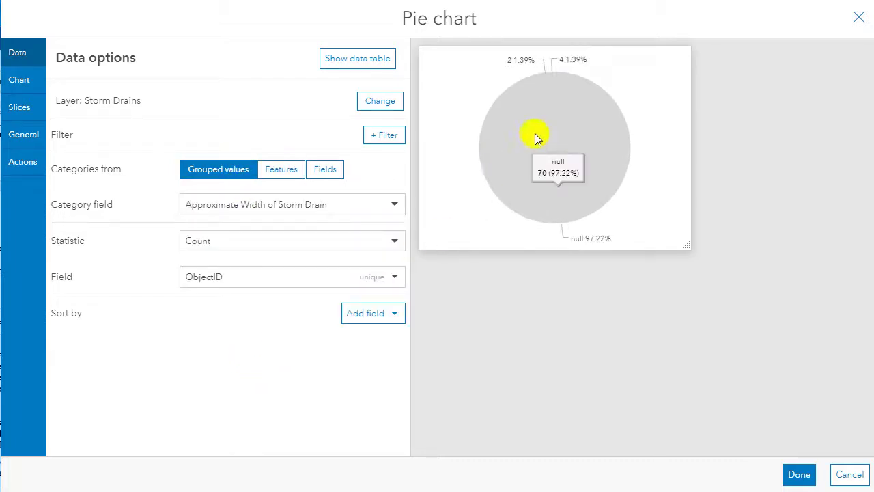
mouse_move(550, 119)
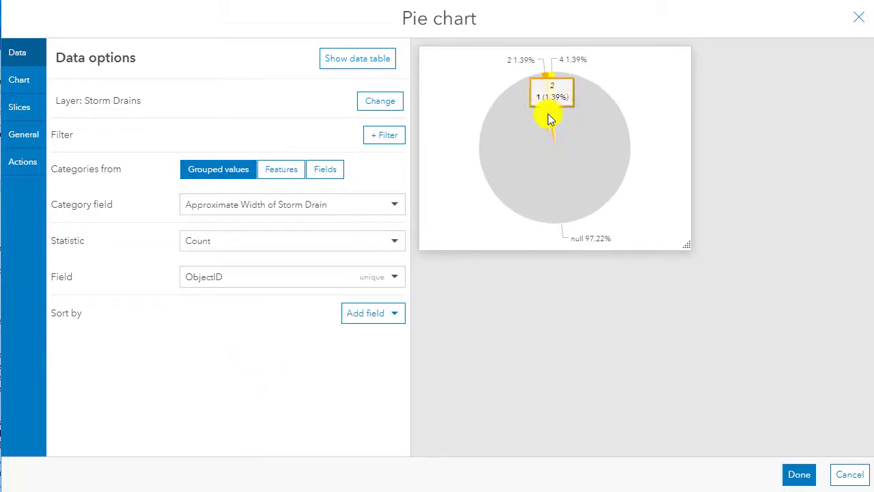
Set the pie chart's category field to Editor and finish the chart element.
click(235, 206)
click(208, 284)
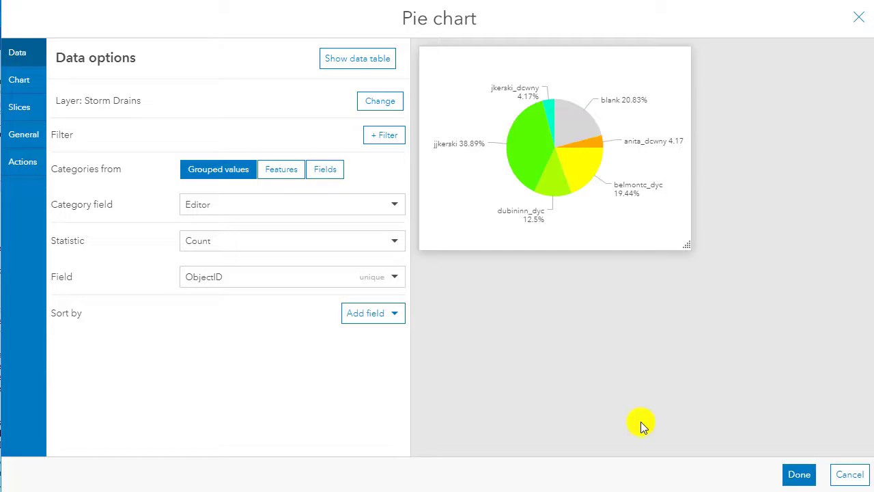
click(796, 474)
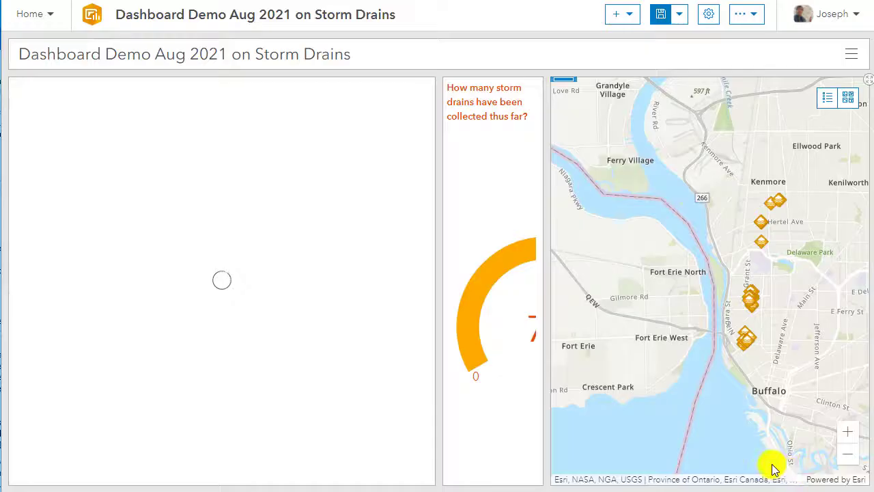
Dock the gauge above the pie chart and narrow their shared column to about a third of the dashboard's width.
mouse_move(455, 84)
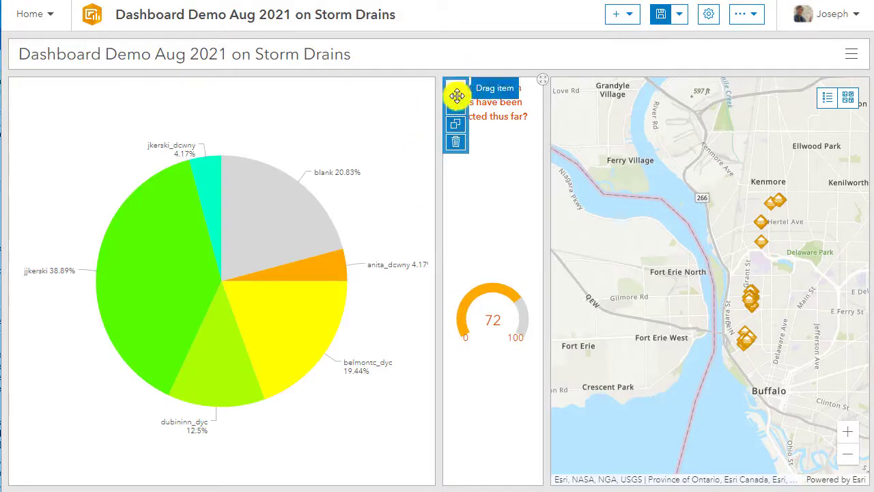
drag(457, 94, 231, 111)
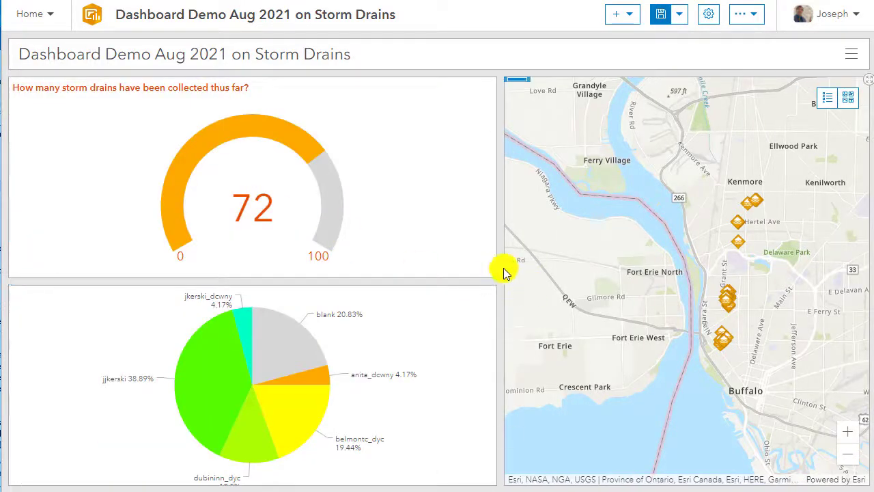
drag(503, 264, 86, 58)
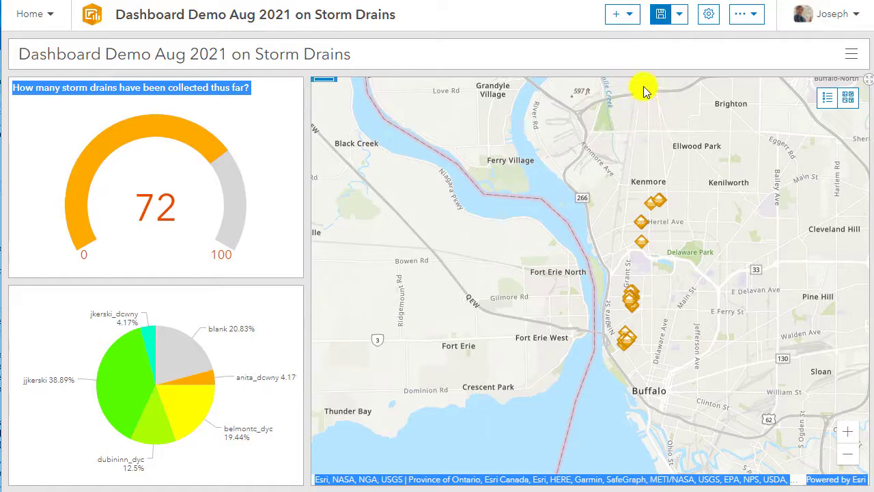
Add a map legend element with its default appearance and narrow it to about a sixth of the dashboard's width.
click(633, 20)
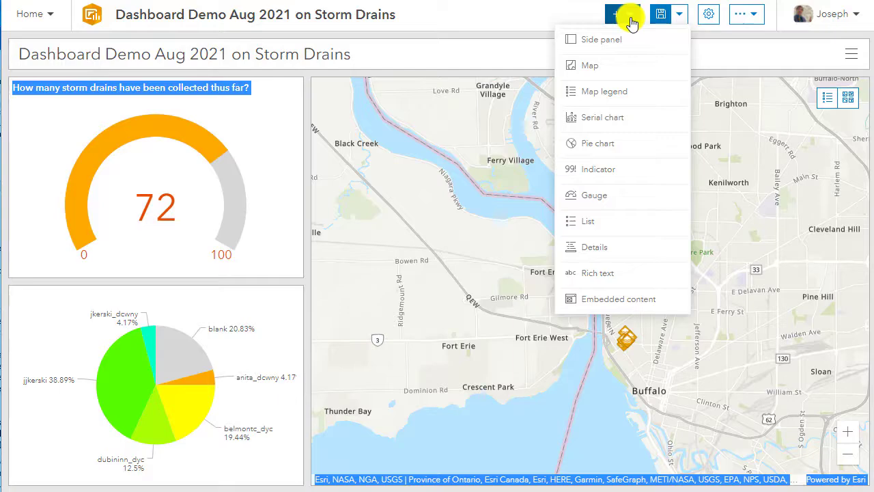
click(611, 96)
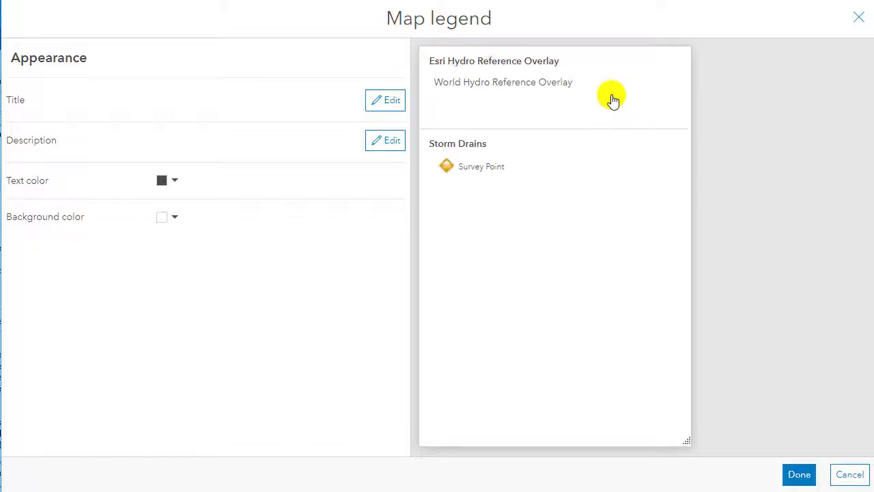
click(801, 475)
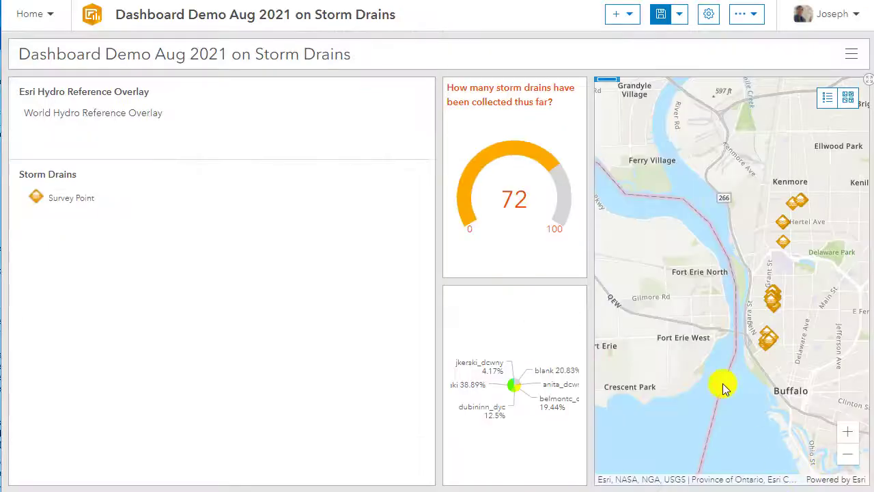
drag(437, 246, 136, 226)
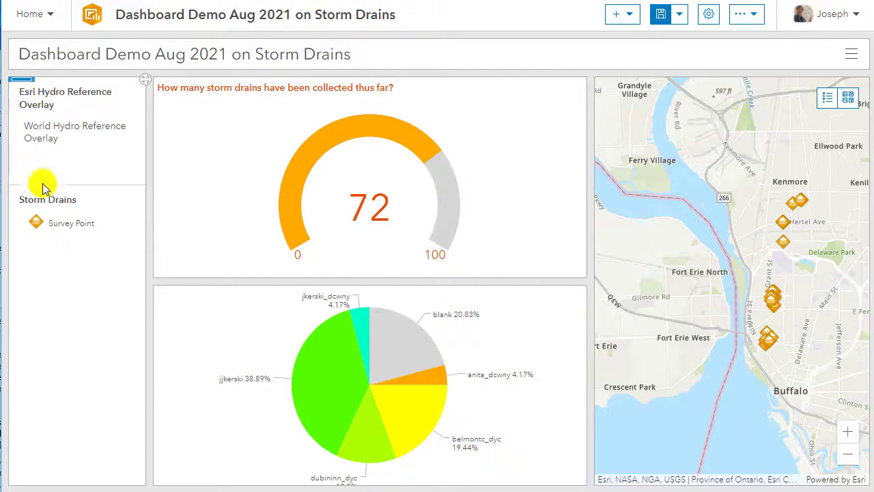
Dock the map legend below the map and reduce its height to about a third of the column.
mouse_move(28, 86)
drag(18, 92, 729, 457)
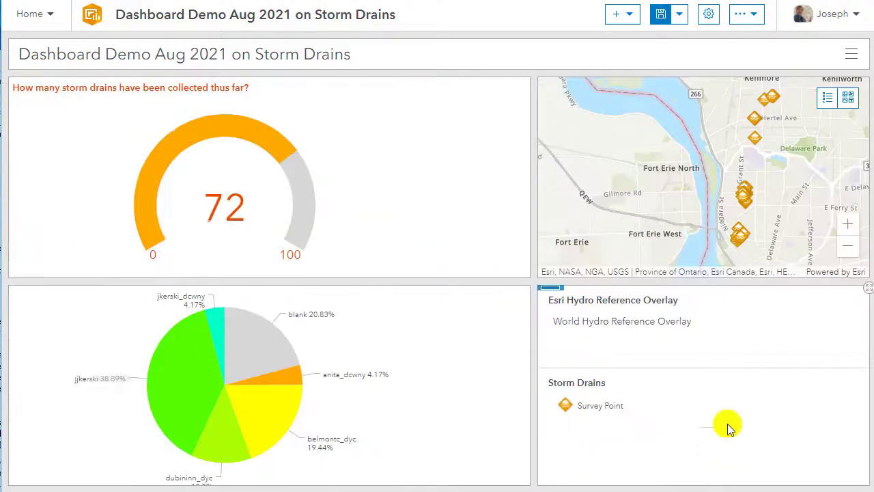
drag(712, 280, 709, 347)
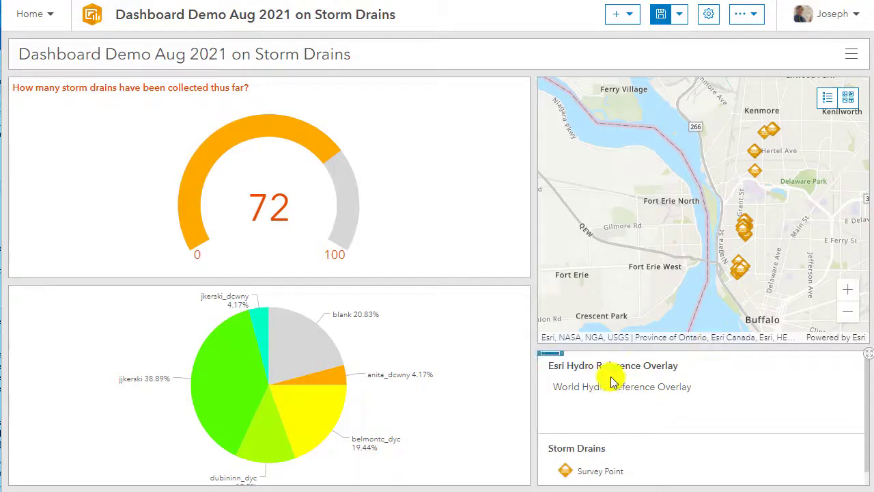
Stack the map legend with the map as tabs, check the legend tab, and return to the map tab.
mouse_move(556, 358)
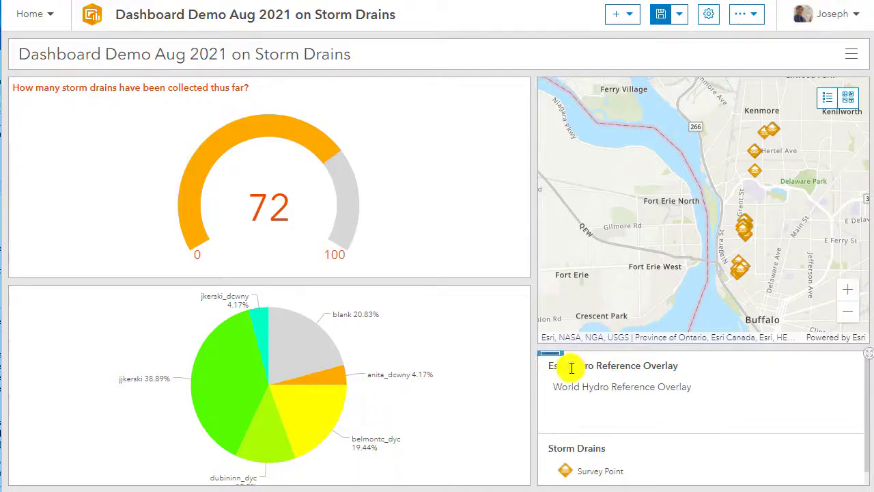
drag(551, 361, 700, 206)
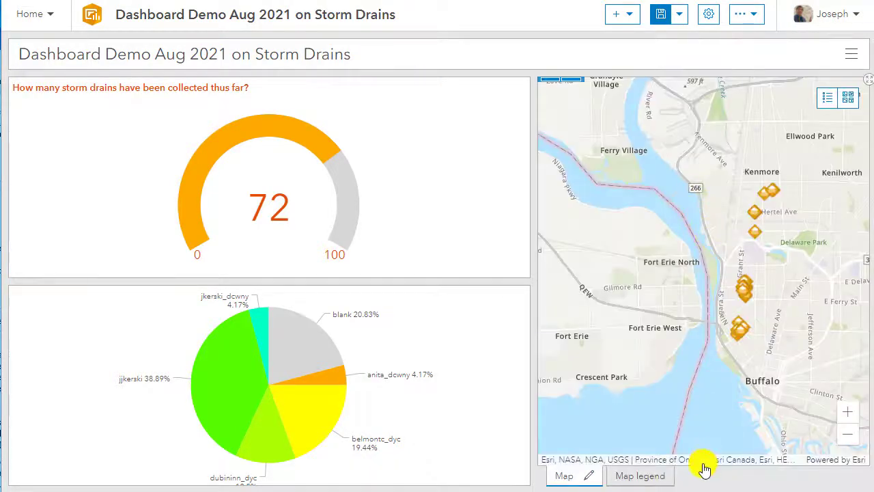
click(647, 476)
click(567, 476)
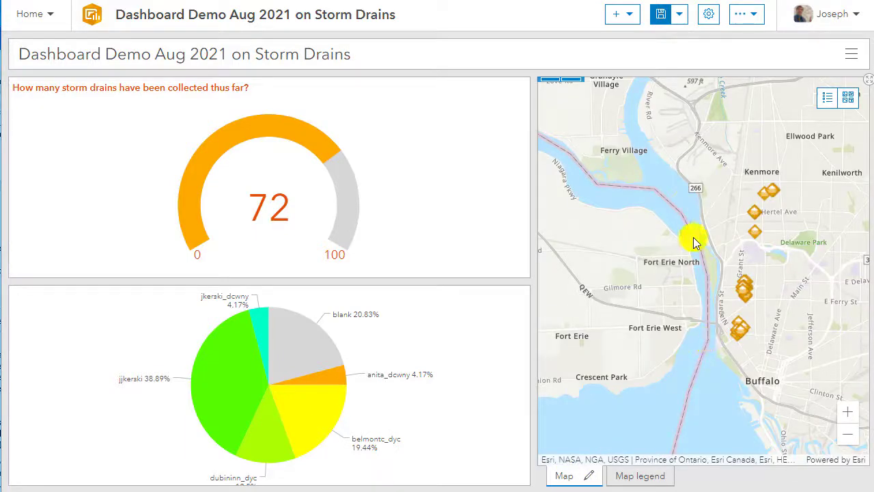
Add a static embedded content element and set its content type to Image.
click(625, 13)
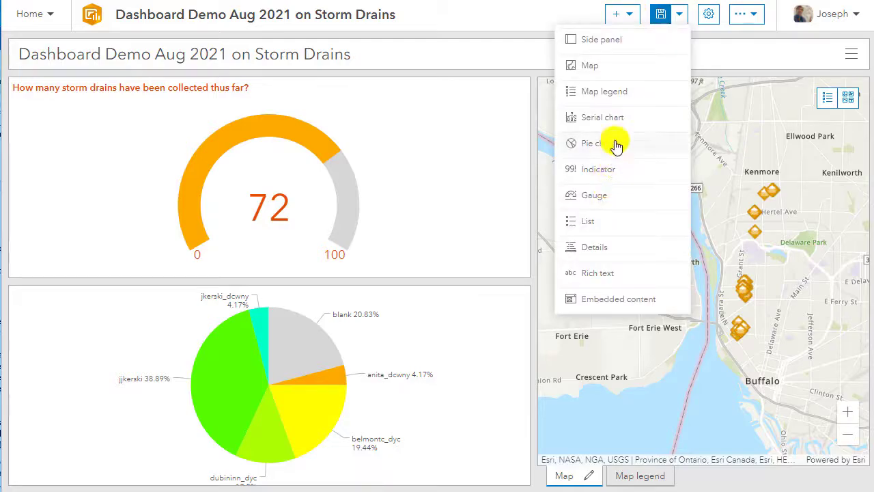
click(593, 301)
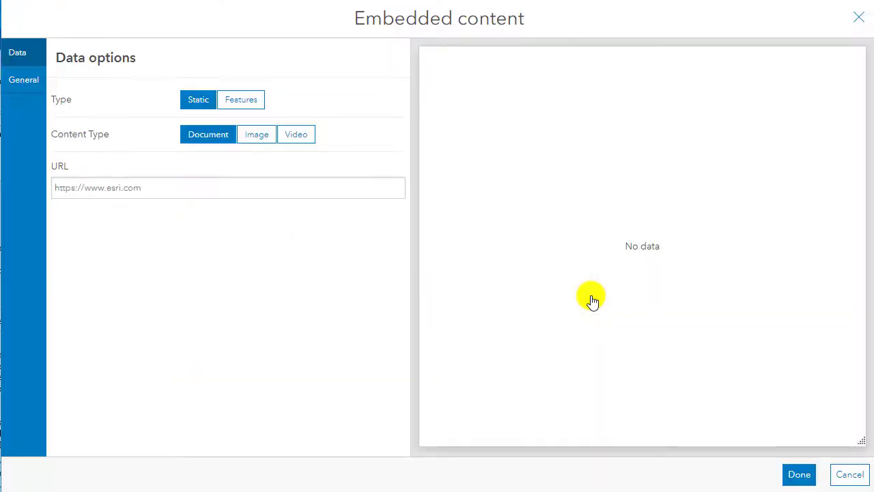
click(256, 137)
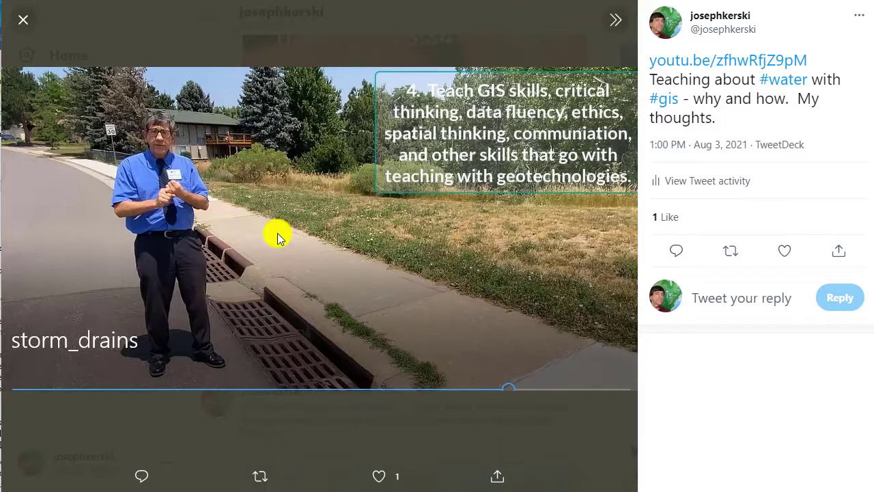
Copy the address of the storm_drains image in the open tweet, use it as the embedded content's URL, and finish the element.
right_click(331, 229)
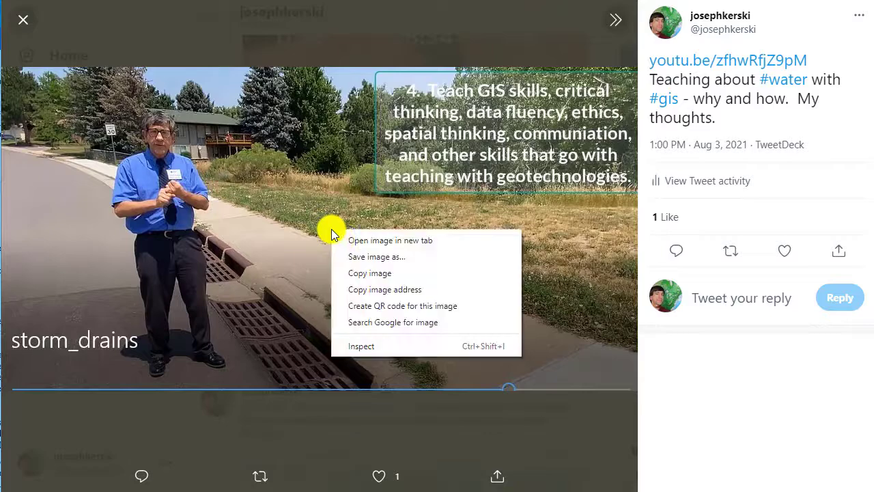
click(364, 287)
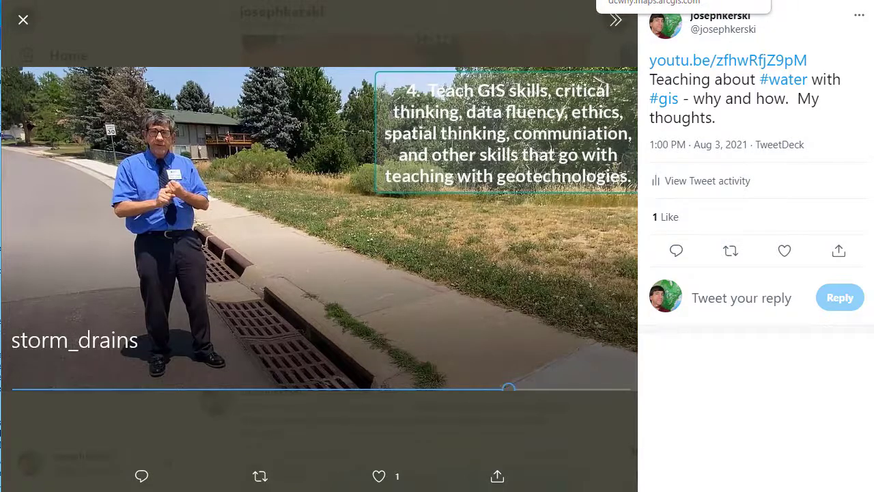
click(614, 0)
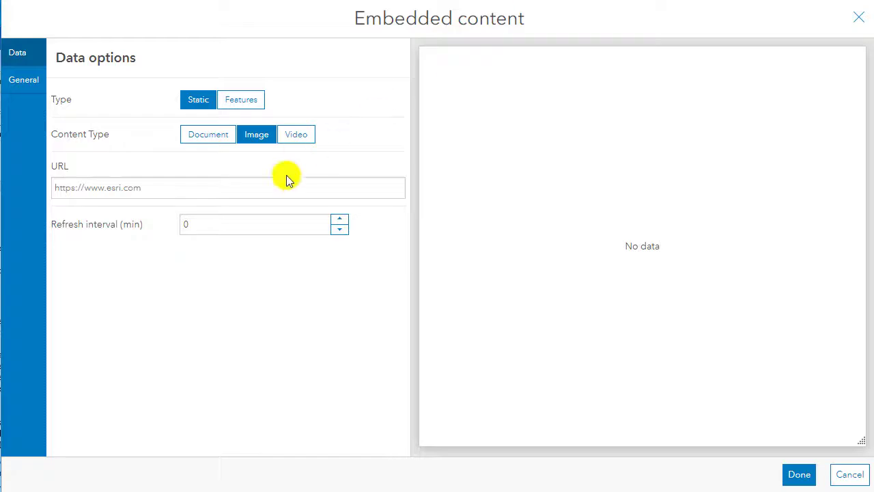
click(212, 192)
key(ctrl+v)
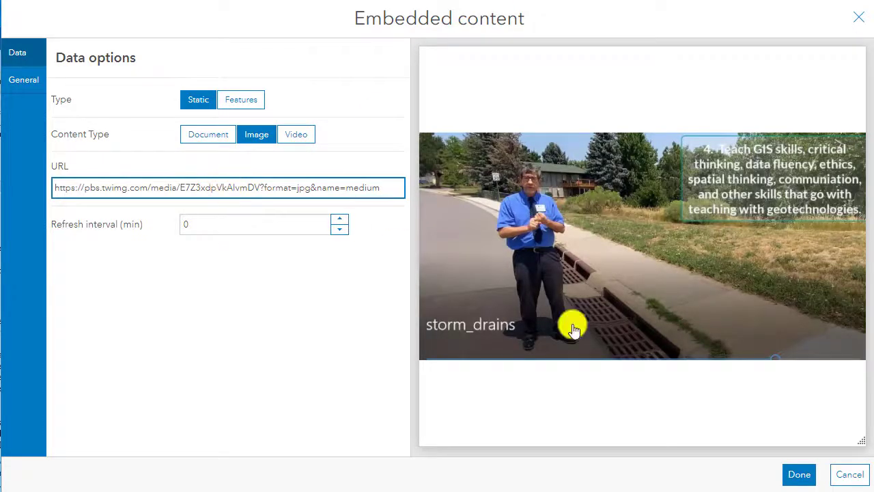
click(800, 474)
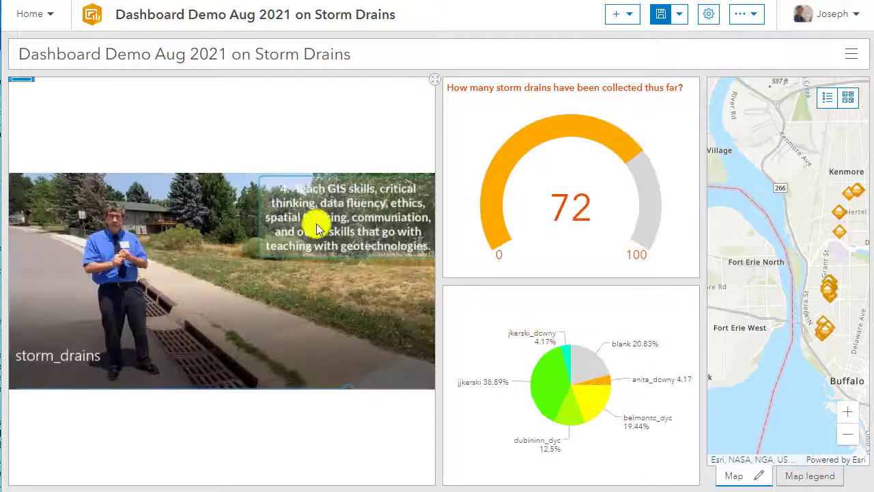
Dock the embedded image below the pie chart and narrow the column to a little over a quarter of the dashboard's width.
mouse_move(19, 80)
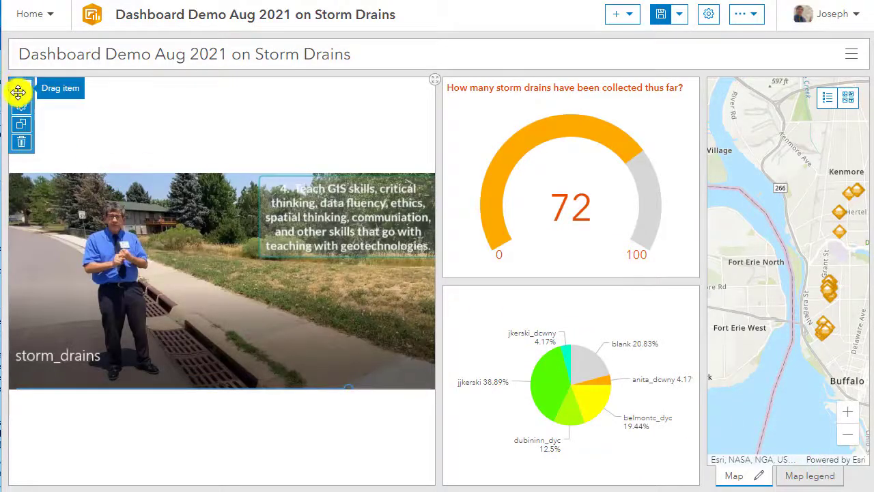
drag(20, 80, 565, 453)
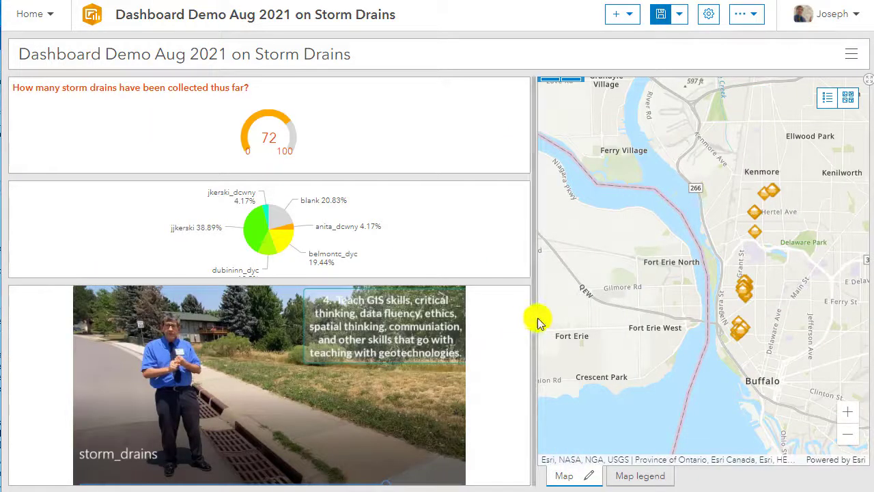
drag(531, 315, 254, 301)
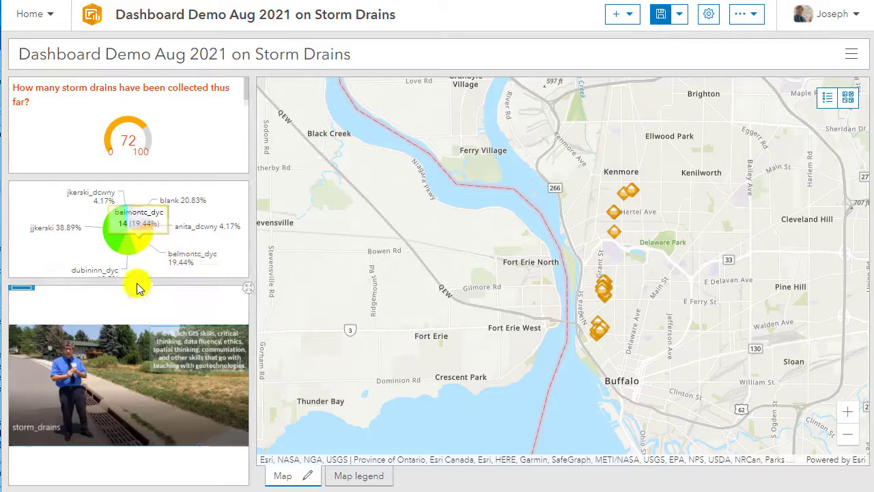
Make the pie chart panel taller and widen the column of charts to a little over a third of the dashboard's width.
drag(132, 278, 136, 331)
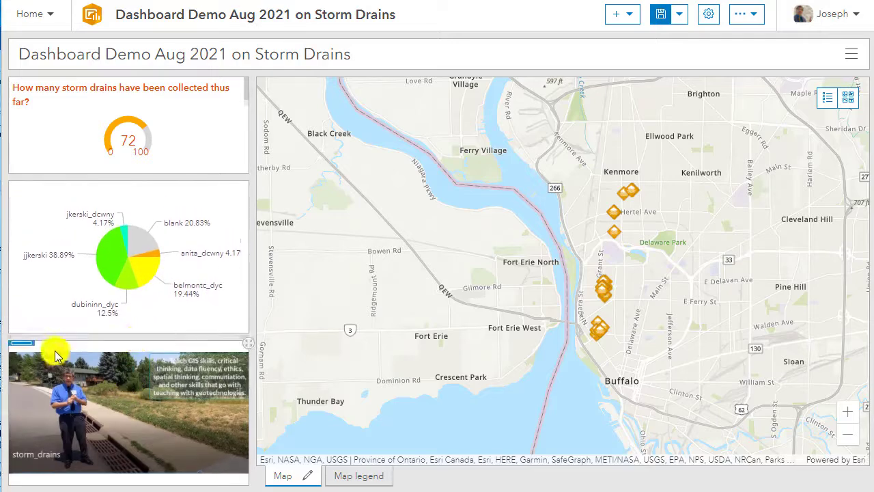
mouse_move(30, 389)
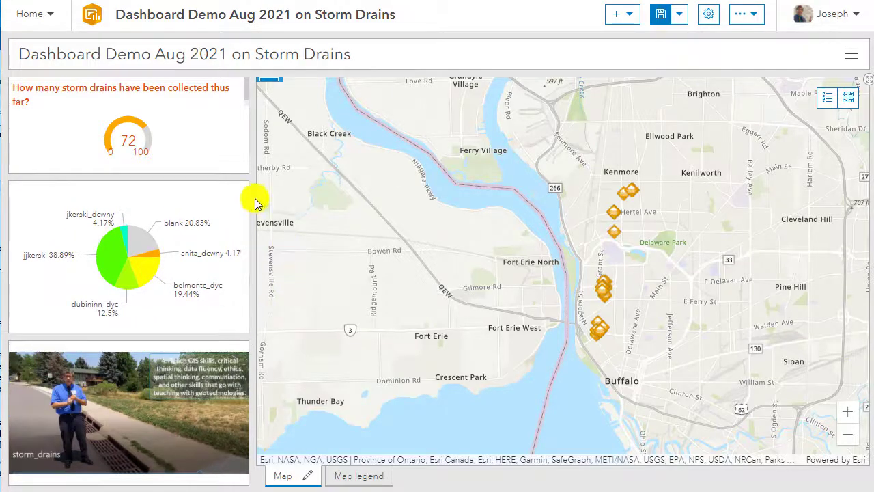
drag(253, 201, 316, 226)
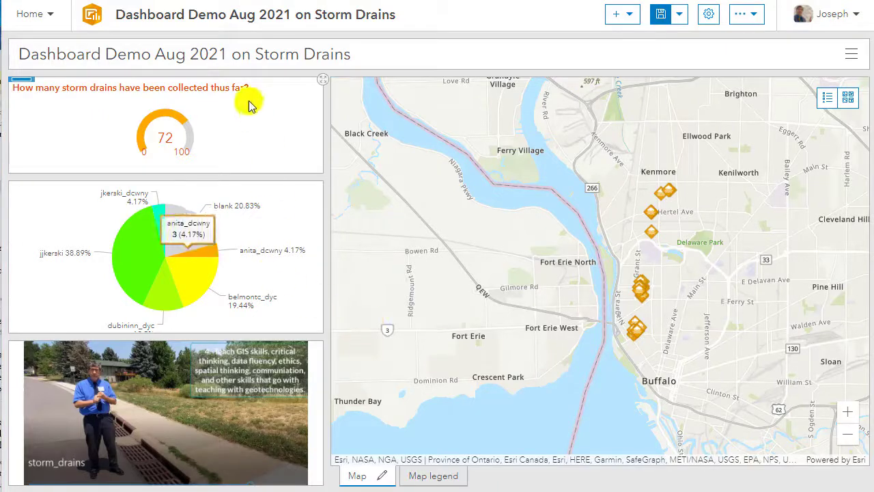
Add a rich text element with the copied paragraph starting "Storm drains are important!" and ending with the linked "See this video for further investigation.".
click(627, 24)
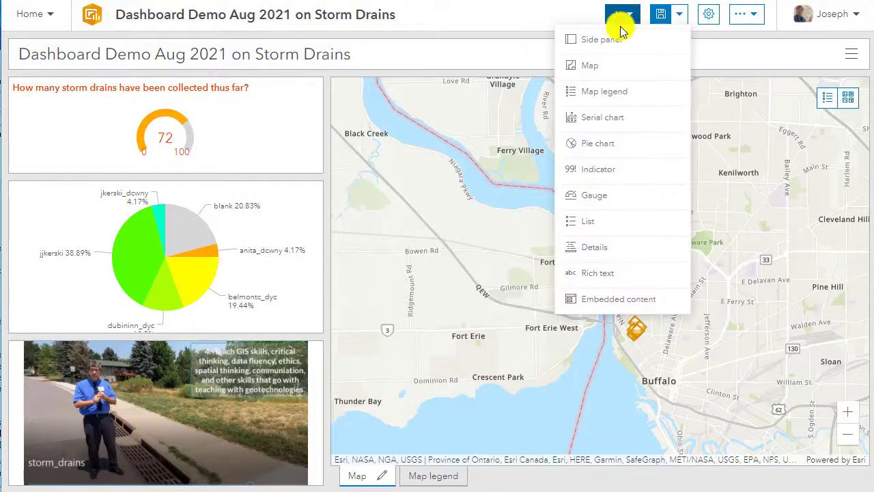
click(599, 272)
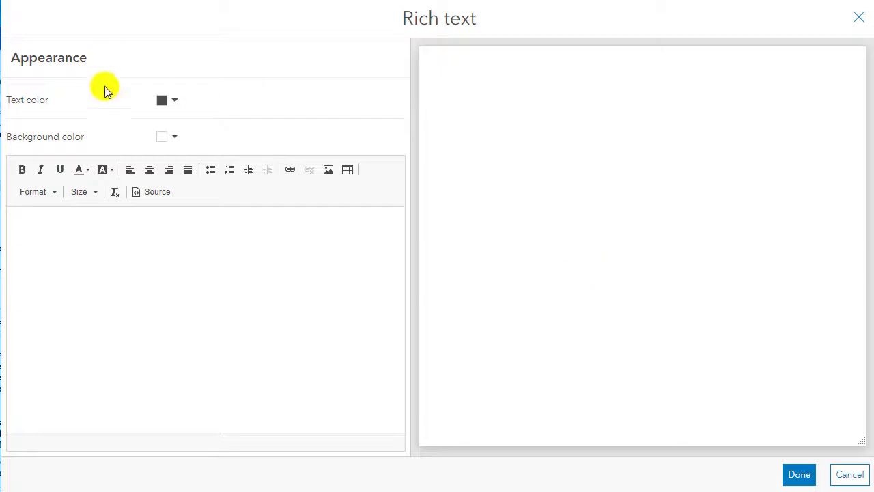
click(173, 287)
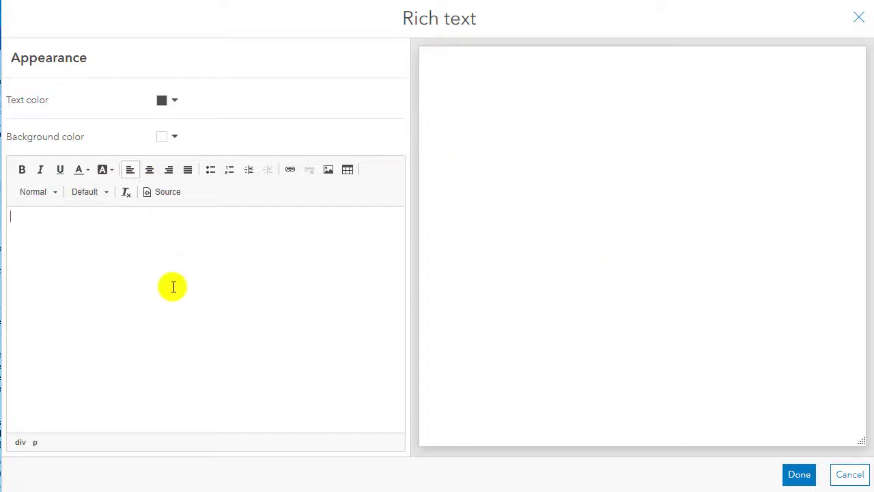
key(ctrl+v)
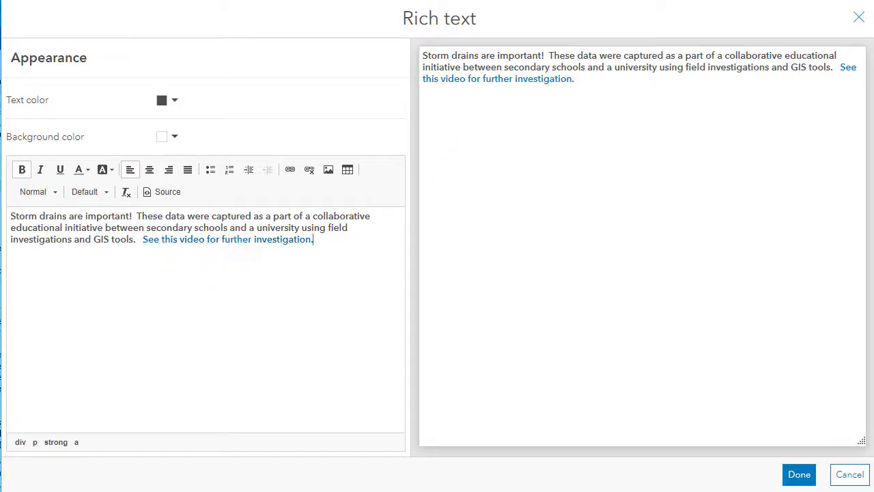
click(793, 474)
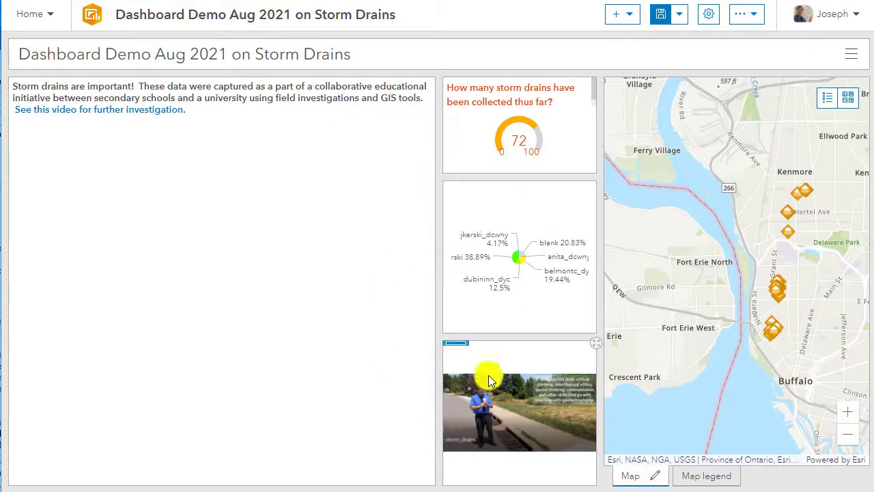
Dock the embedded image below the rich text and resize the panels, giving the text column about a quarter and the chart column about a third.
mouse_move(455, 340)
drag(455, 342, 231, 412)
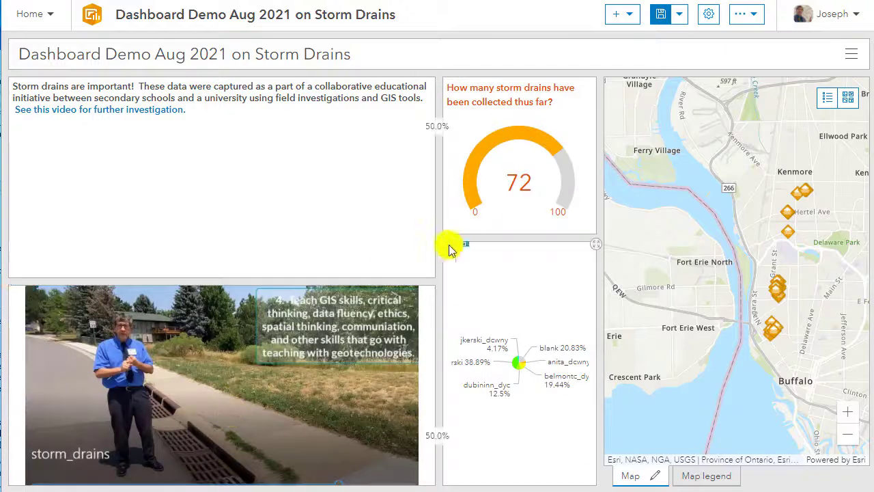
drag(437, 232, 216, 248)
drag(185, 275, 154, 205)
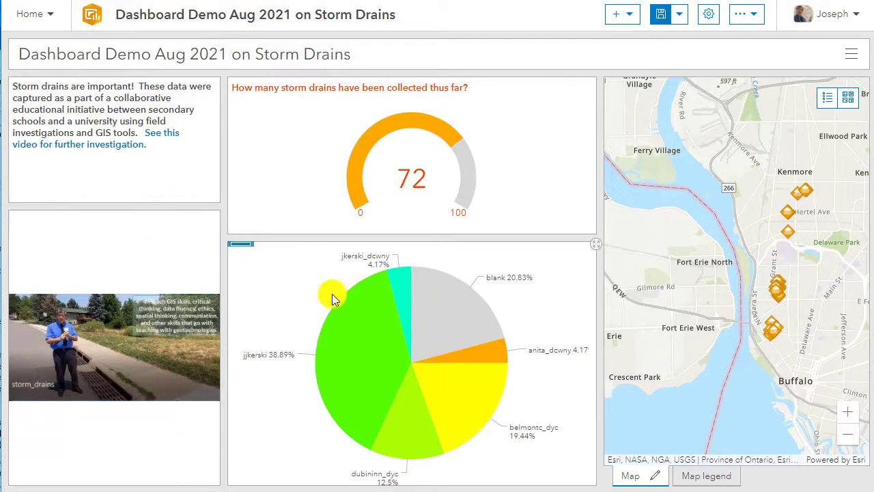
drag(599, 254, 503, 289)
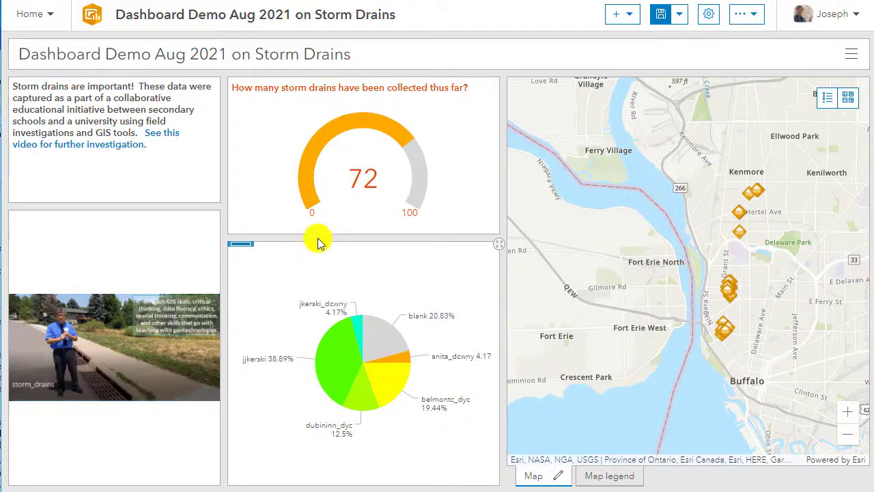
Open the rich text's video link in a new window and set the video's playback speed to 2.
right_click(97, 149)
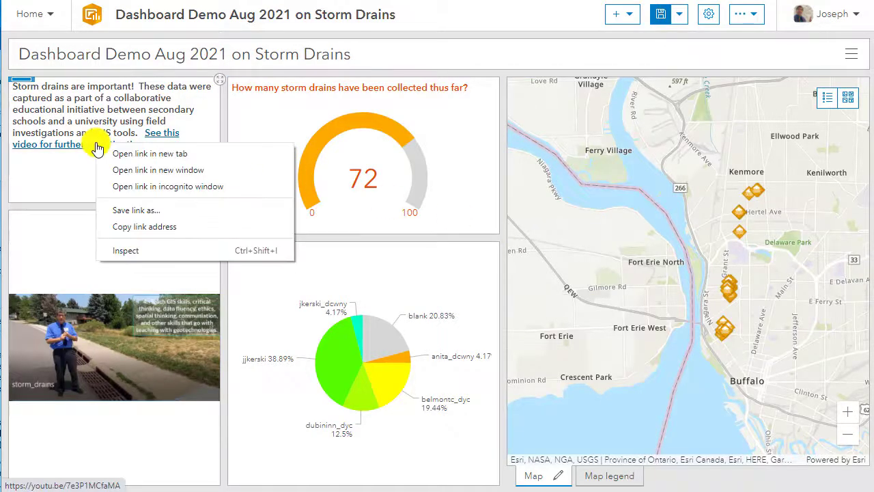
click(138, 171)
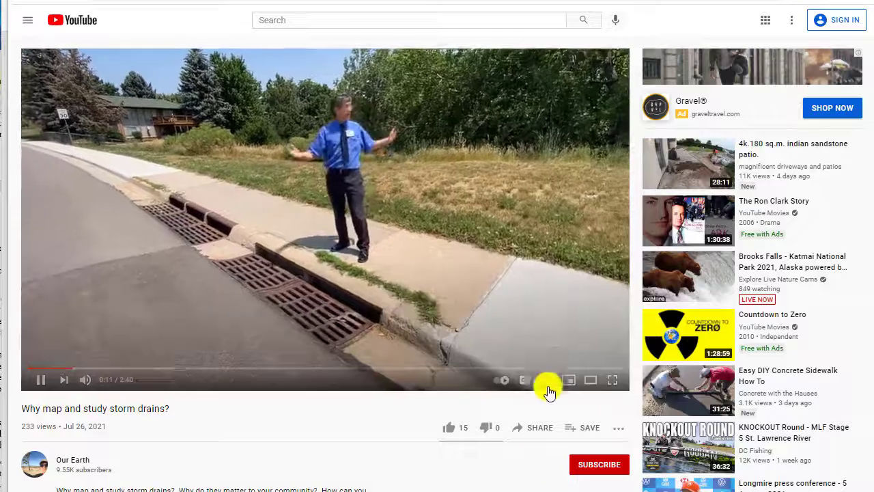
click(547, 383)
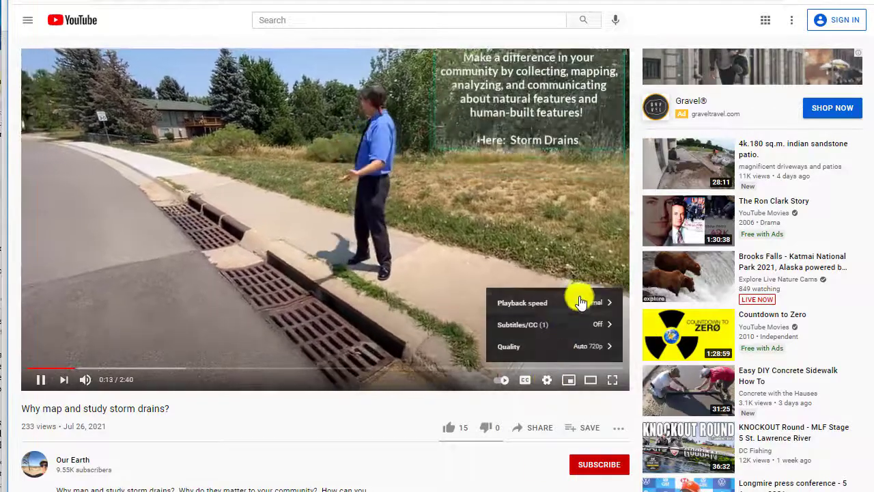
click(580, 298)
click(558, 347)
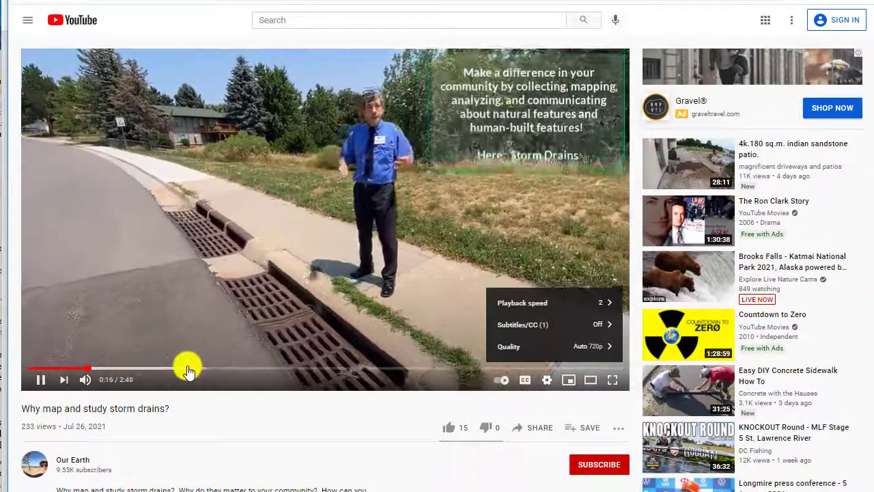
Skip forward through the storm drains video to near its end and pause it.
click(185, 369)
click(282, 369)
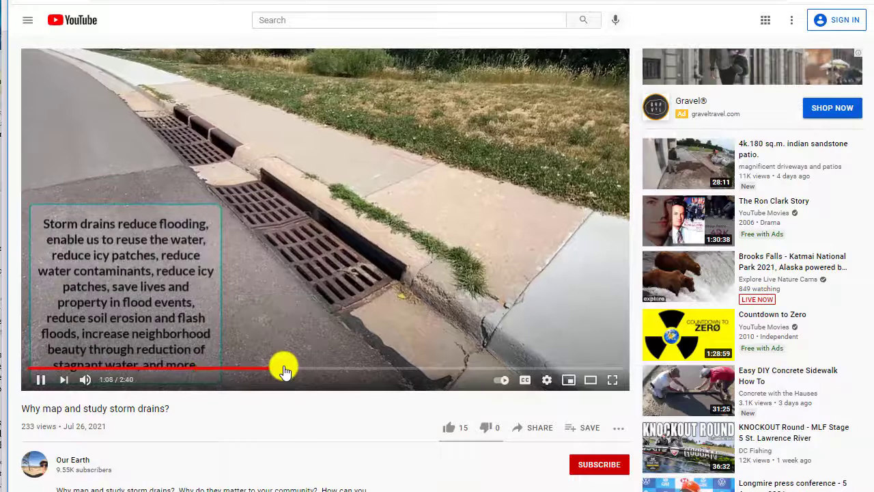
click(401, 369)
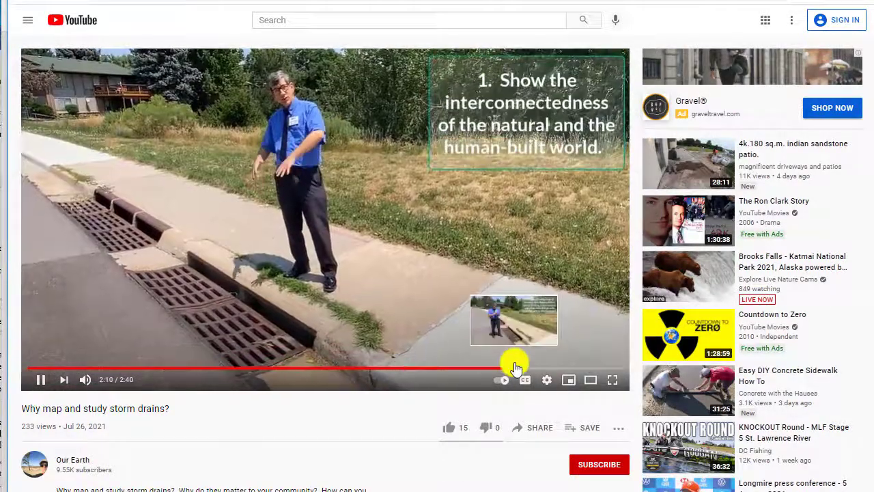
click(513, 367)
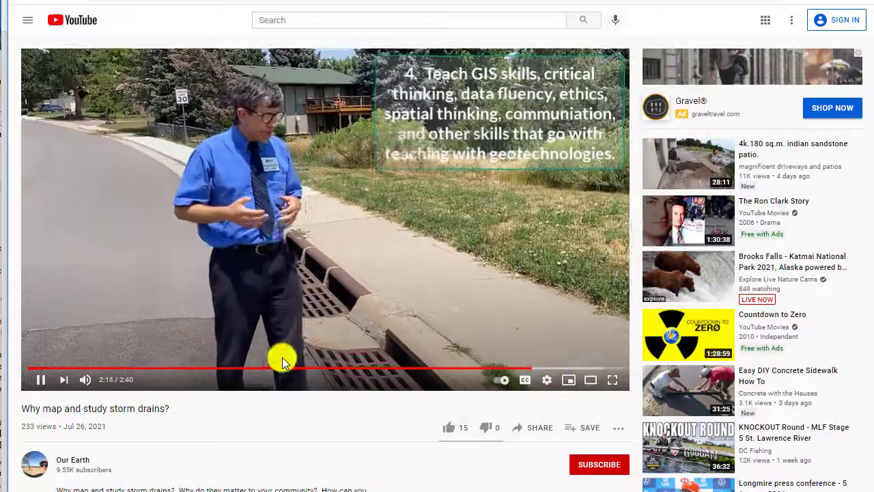
click(41, 376)
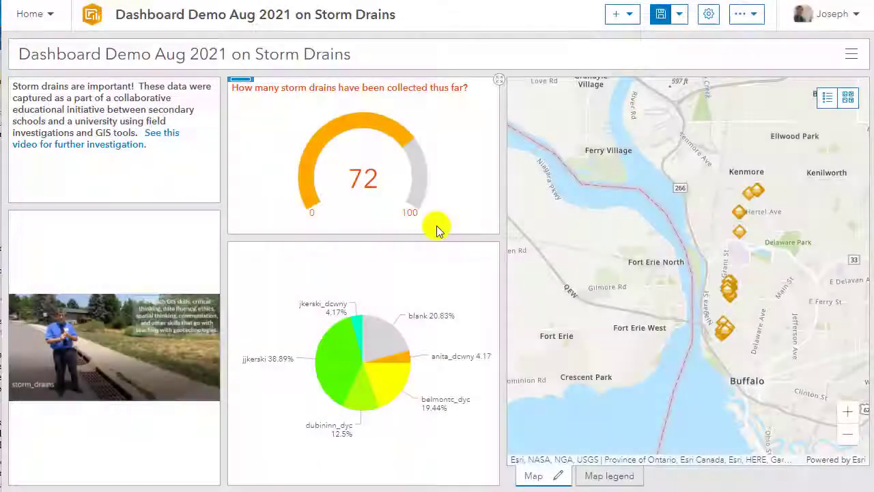
Shorten the rich text panel to a little under a quarter of its column's height.
drag(156, 200, 145, 170)
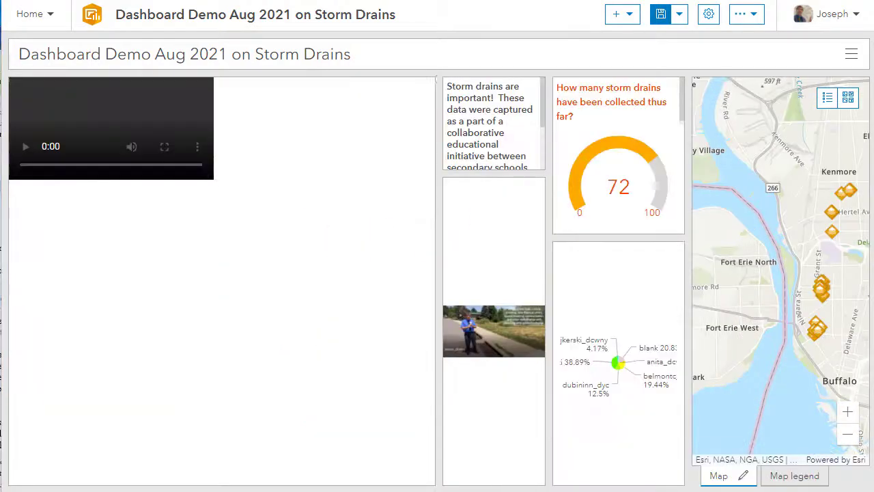
Delete the embedded video element from the dashboard and save the dashboard.
mouse_move(20, 82)
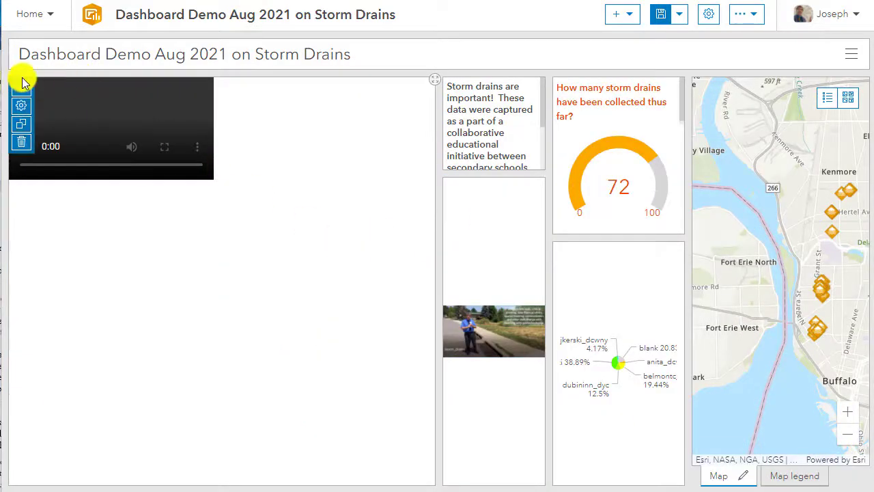
click(17, 142)
click(497, 284)
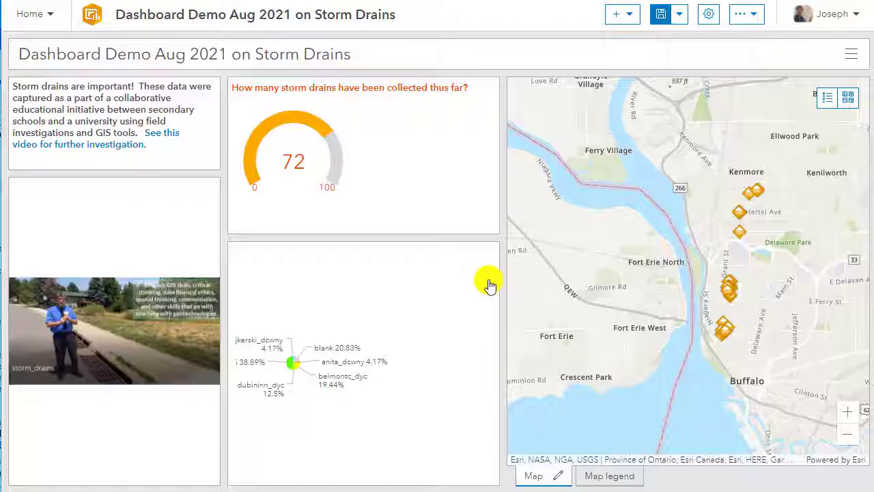
click(667, 21)
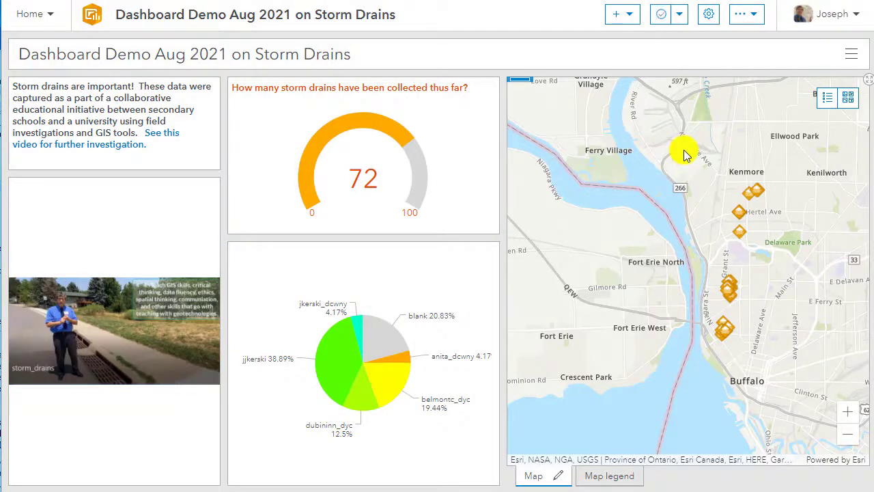
Review the dashboard's theme and map selection colour settings without changing them, and check the light/dark theme and Save as options.
click(708, 16)
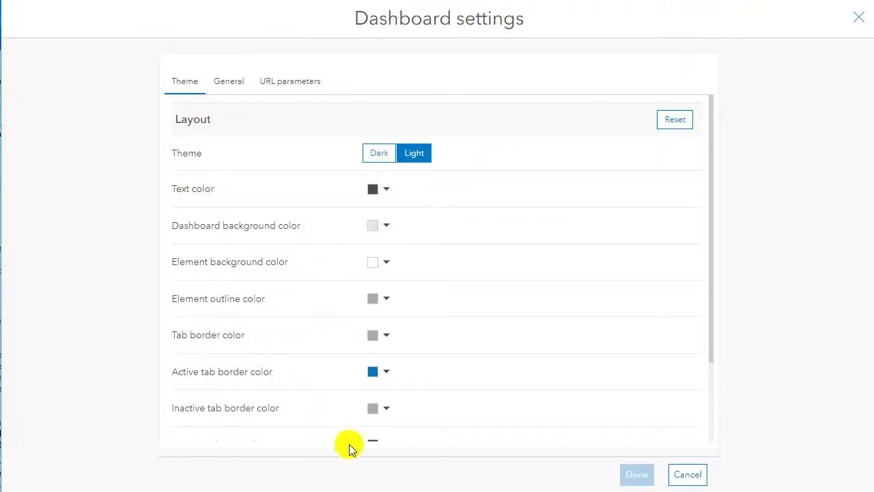
scroll(316, 317, down, 2)
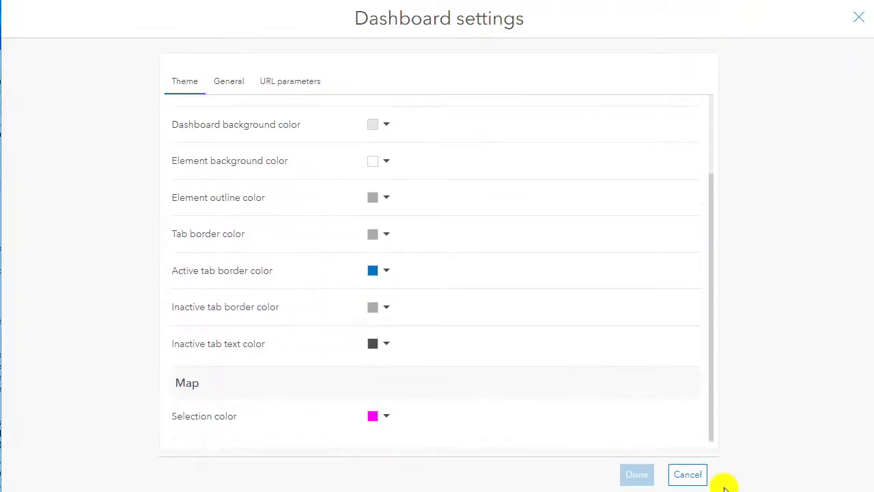
click(692, 473)
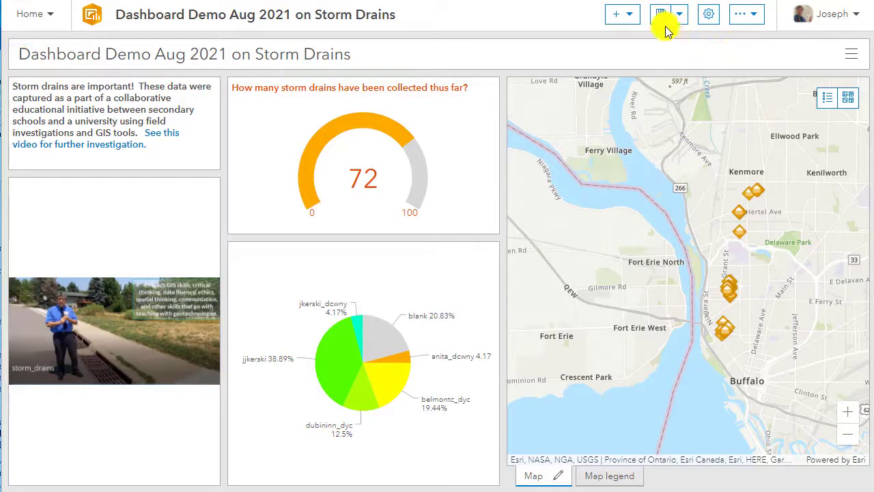
click(758, 24)
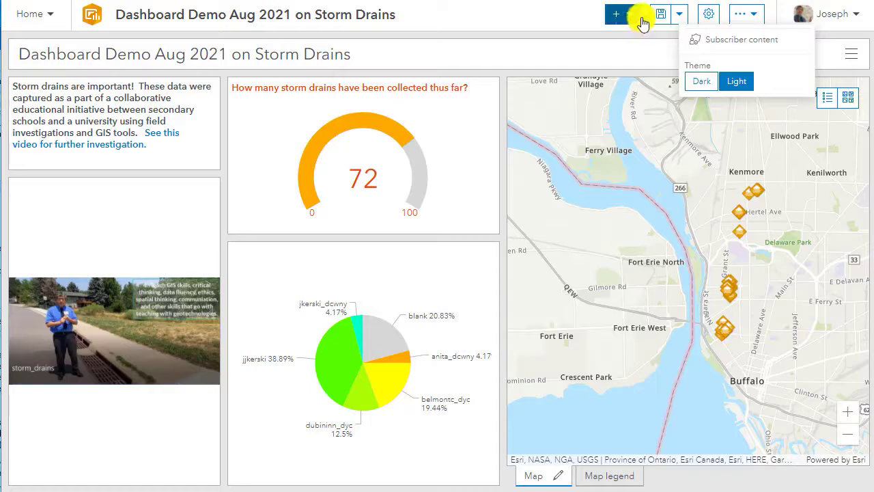
click(679, 21)
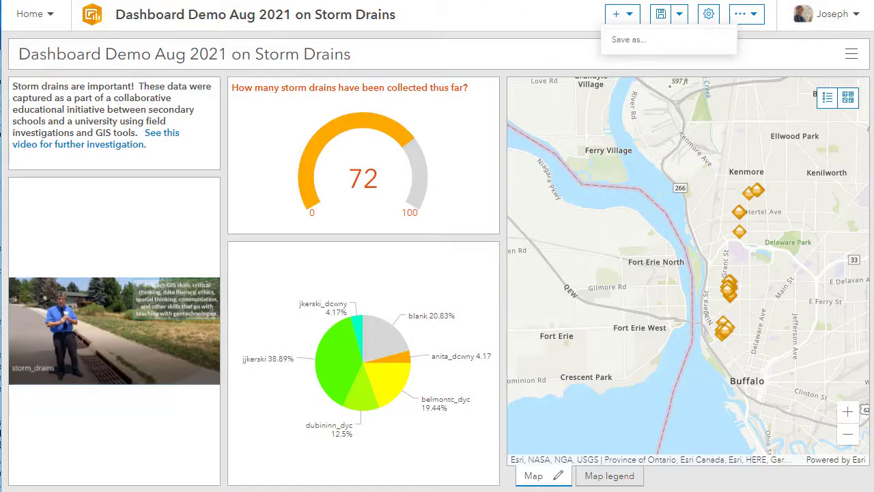
key(ctrl+t)
text(www)
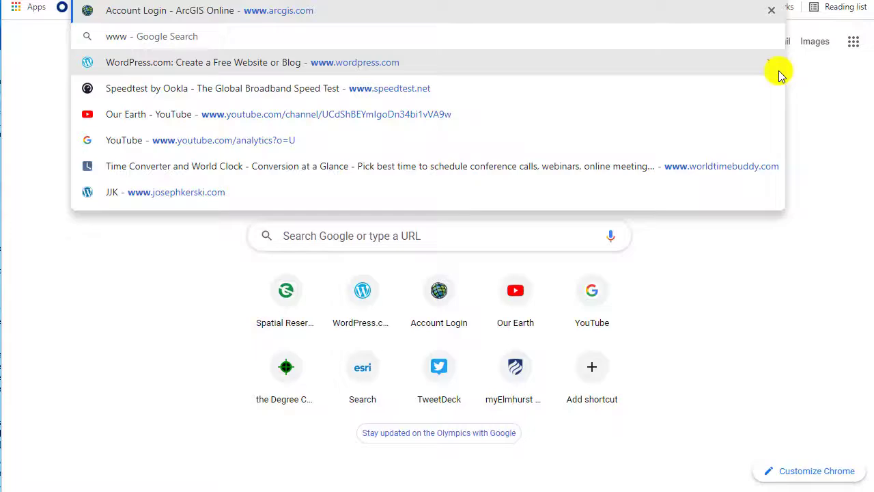
key(Return)
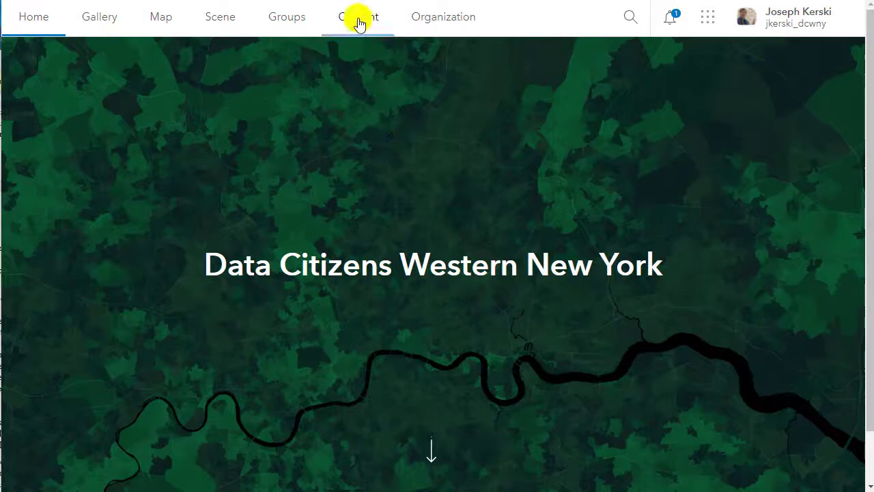
click(369, 27)
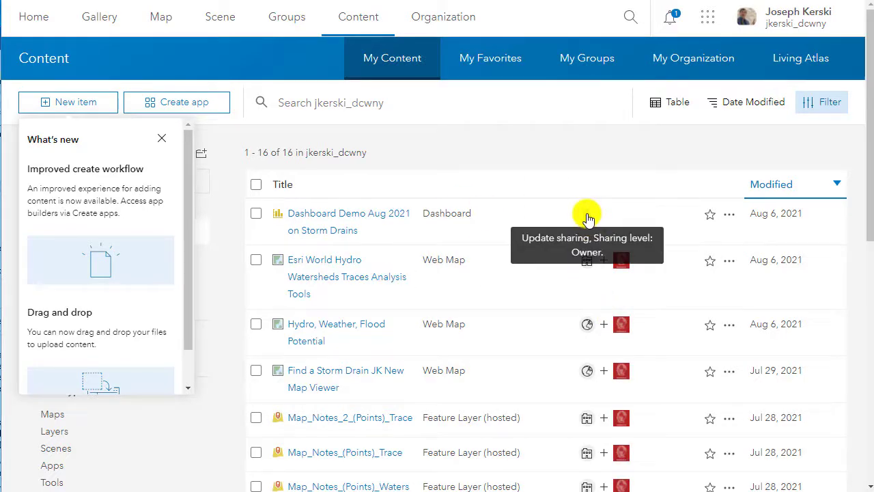
Share the Dashboard Demo Aug 2021 on Storm Drains item with the organization and the Summer Institute 2021 group.
click(587, 219)
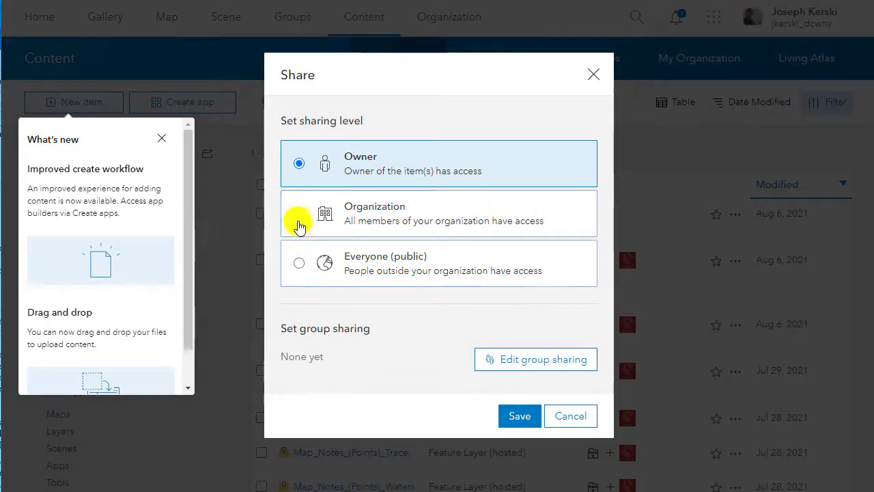
click(298, 217)
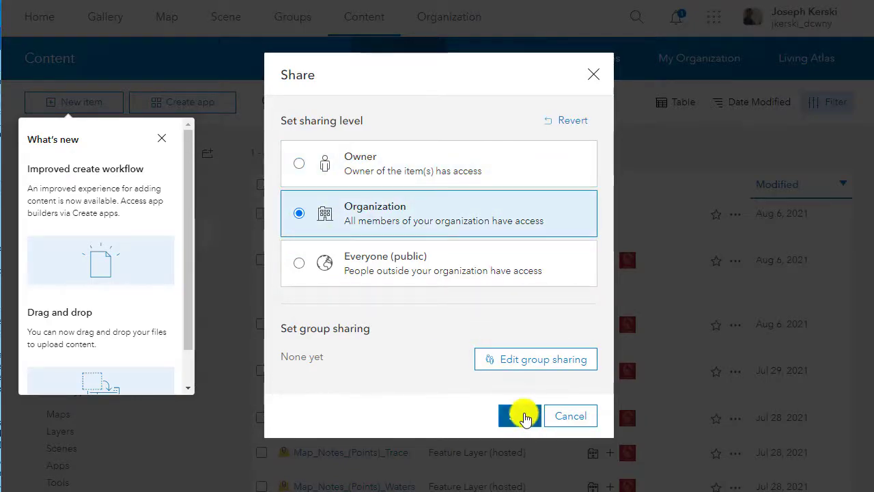
click(523, 360)
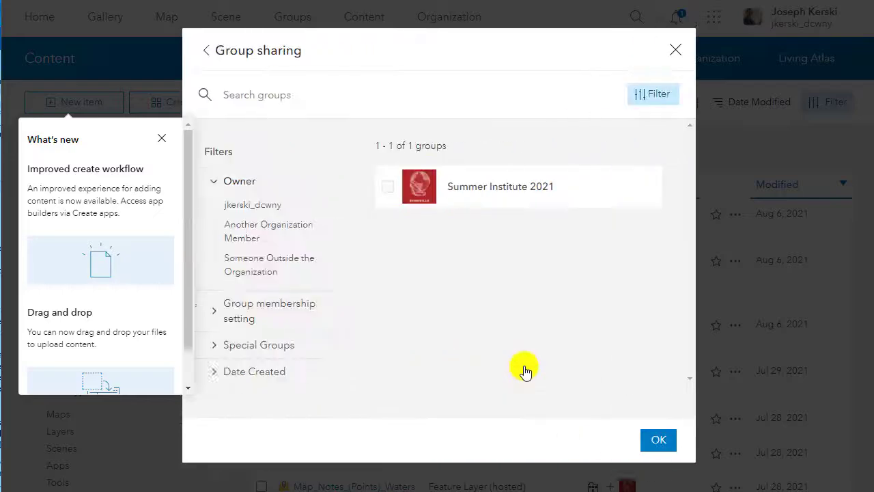
click(285, 189)
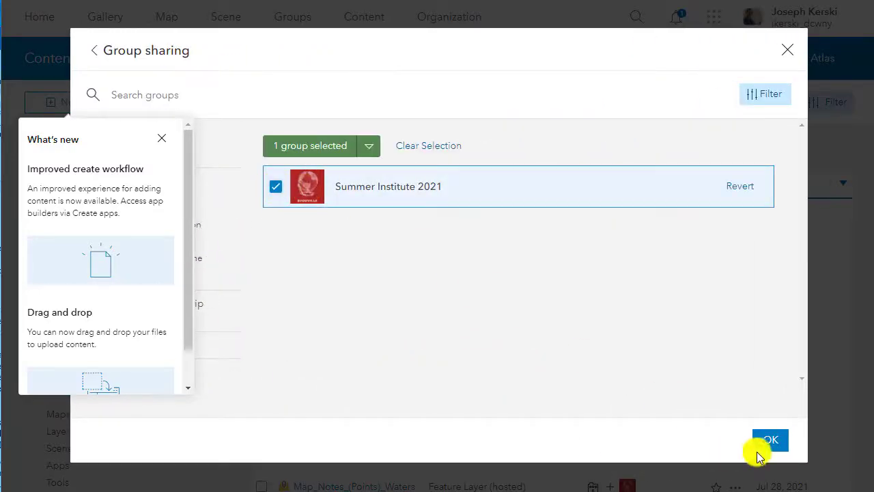
click(767, 443)
click(518, 412)
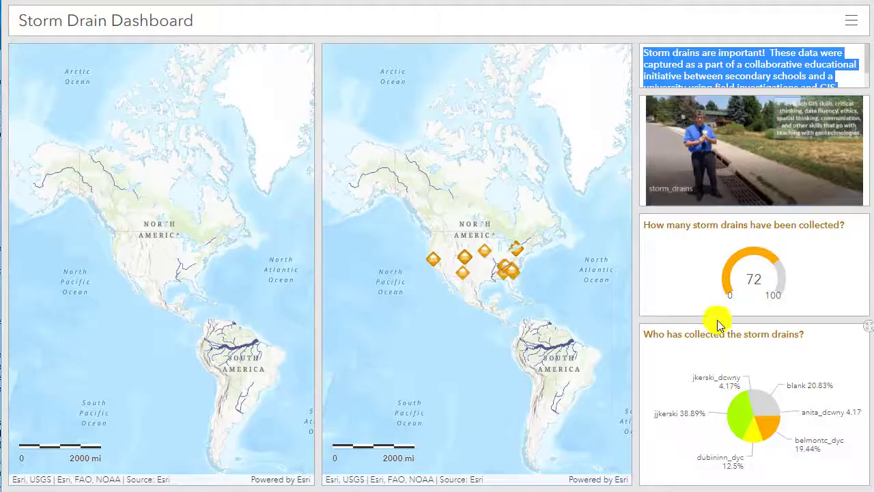
Examine the two side-by-side maps of the Storm Drain Dashboard around the Great Lakes and the eastern United States.
scroll(491, 271, up, 5)
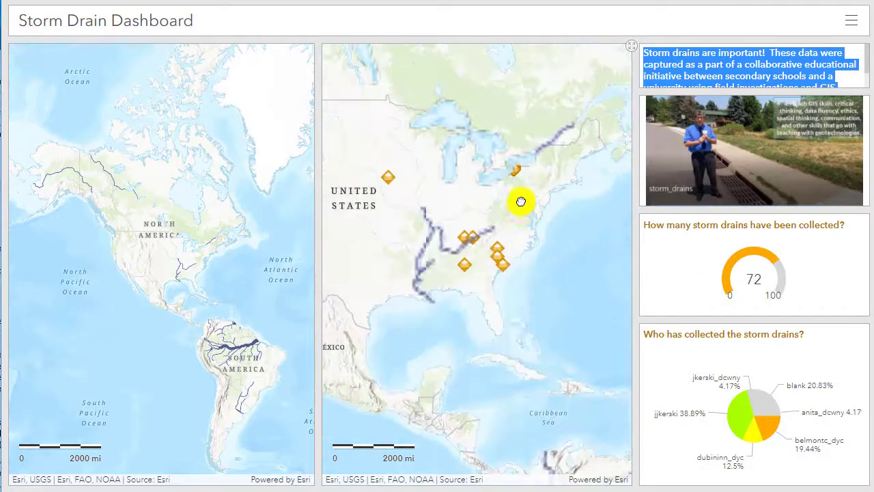
scroll(505, 260, up, 2)
scroll(197, 272, up, 4)
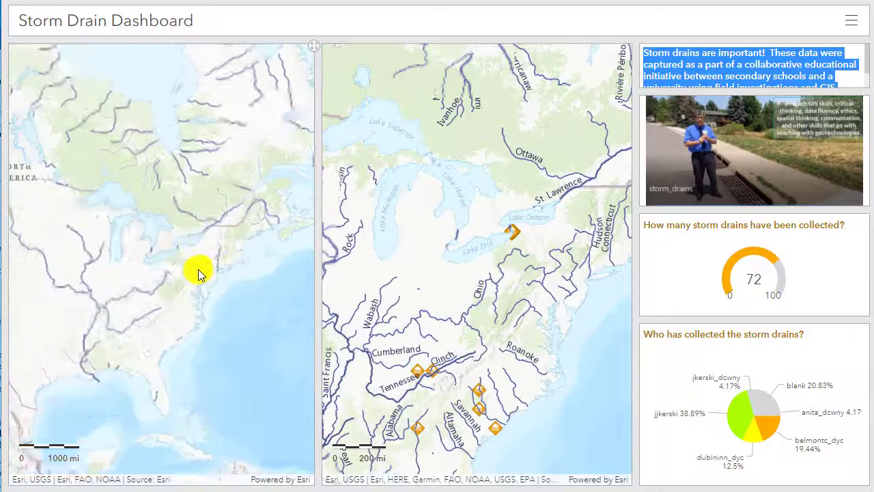
scroll(185, 245, up, 4)
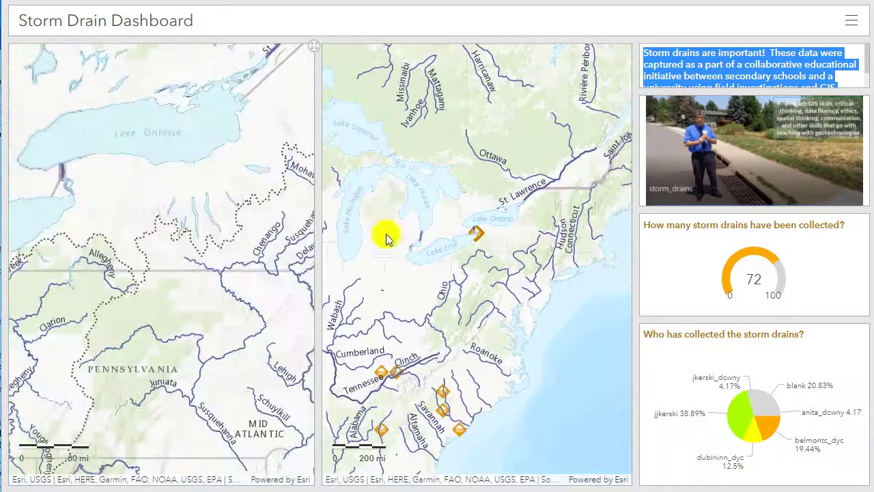
scroll(400, 248, up, 3)
drag(401, 248, 468, 249)
scroll(187, 235, down, 5)
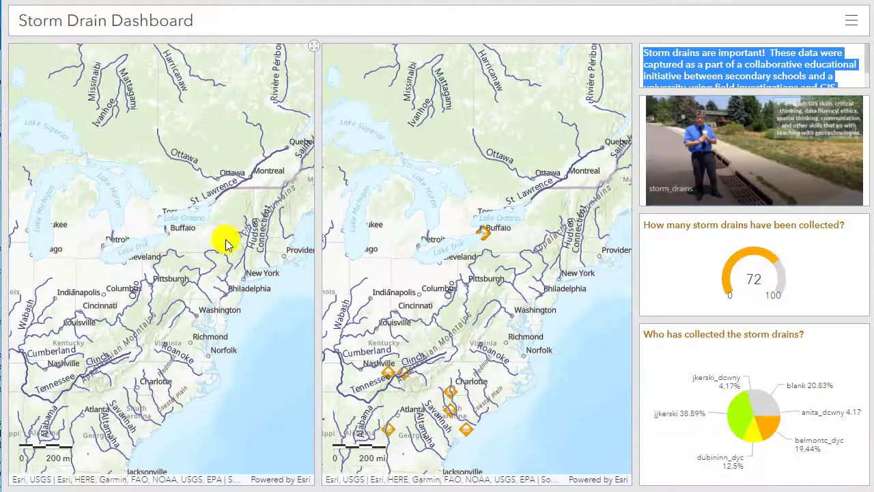
drag(214, 258, 232, 243)
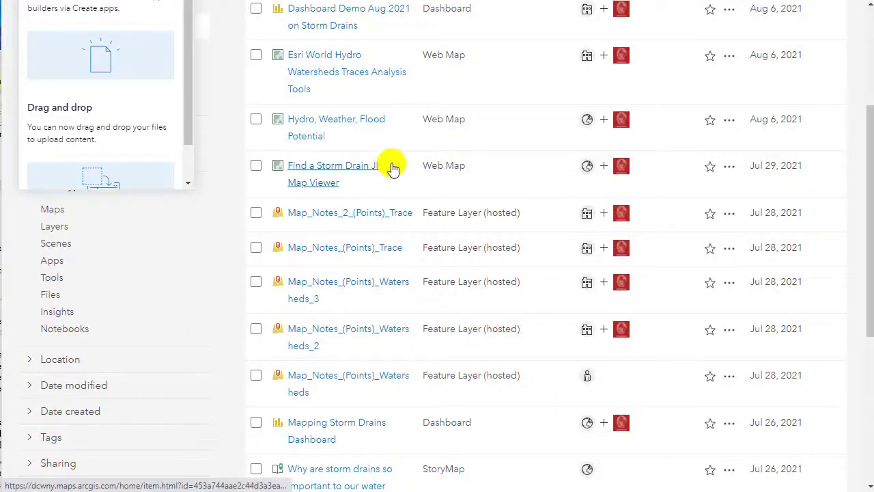
Open the Find a Storm Drain JK New Map Viewer web map from the content list in the new Map Viewer.
click(394, 169)
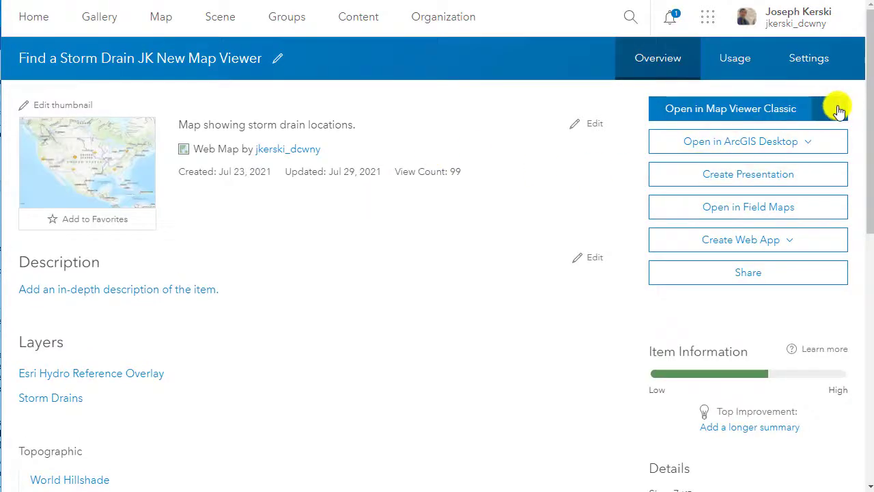
click(839, 111)
click(796, 134)
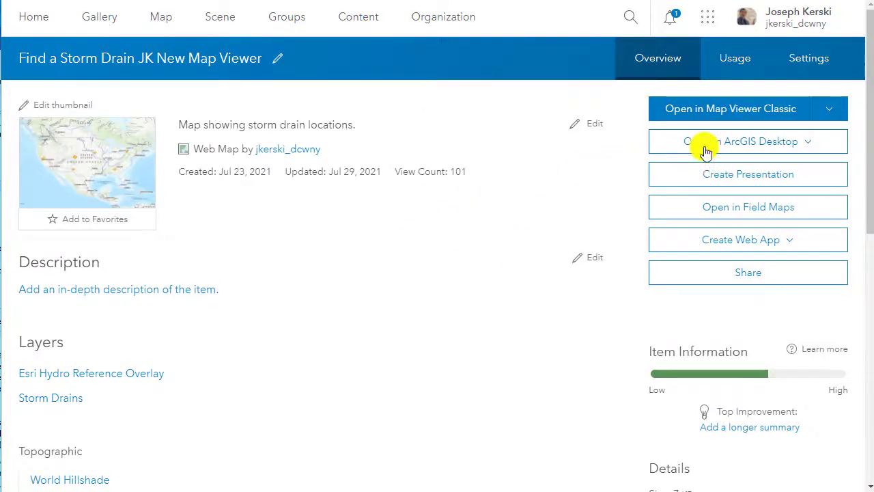
Return to the content list and open the Hydro, Weather, Flood Potential web map in the new Map Viewer.
click(372, 24)
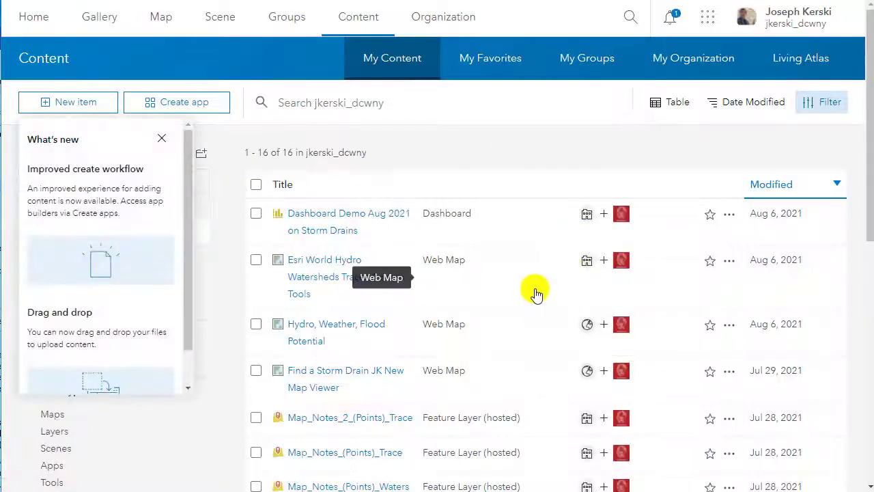
scroll(586, 275, down, 1)
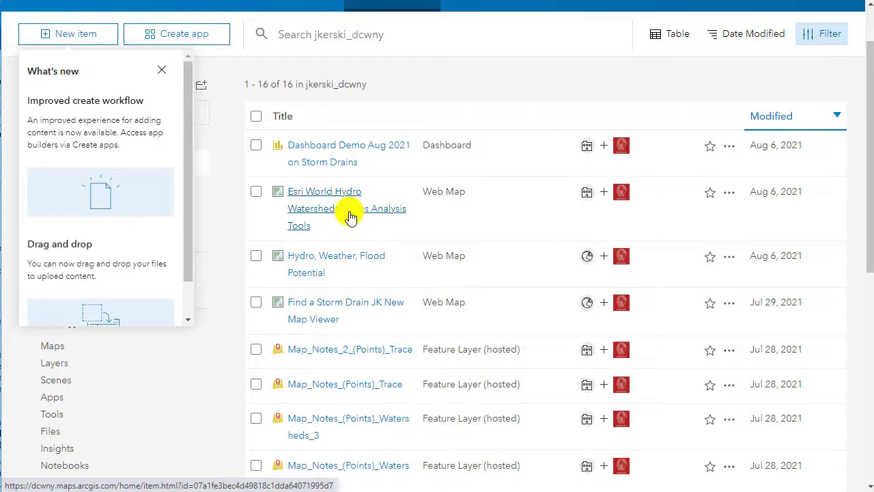
click(329, 264)
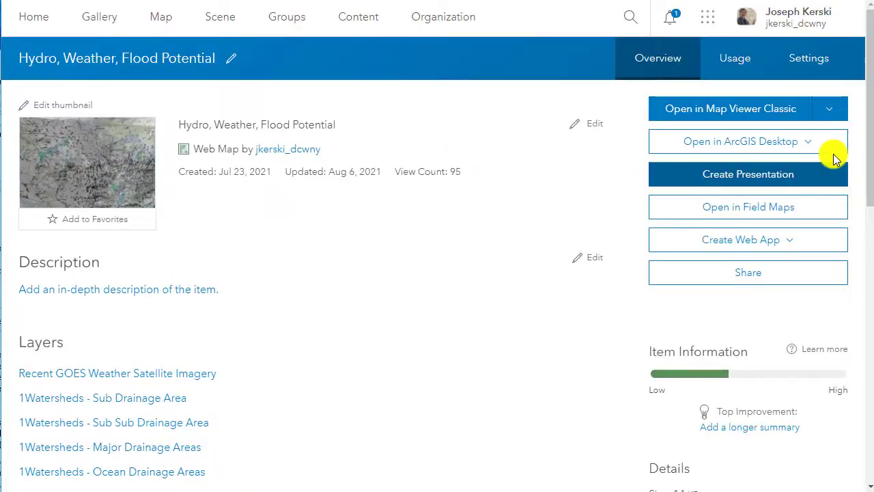
click(835, 112)
click(780, 134)
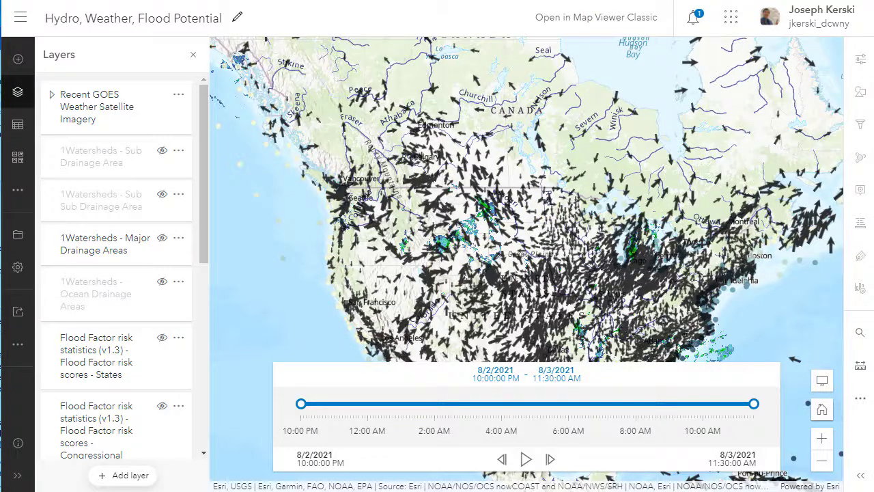
Look through the open browser tabs for the Storm Drain Dashboard version that pairs the weather map with the storm drain map.
click(660, 0)
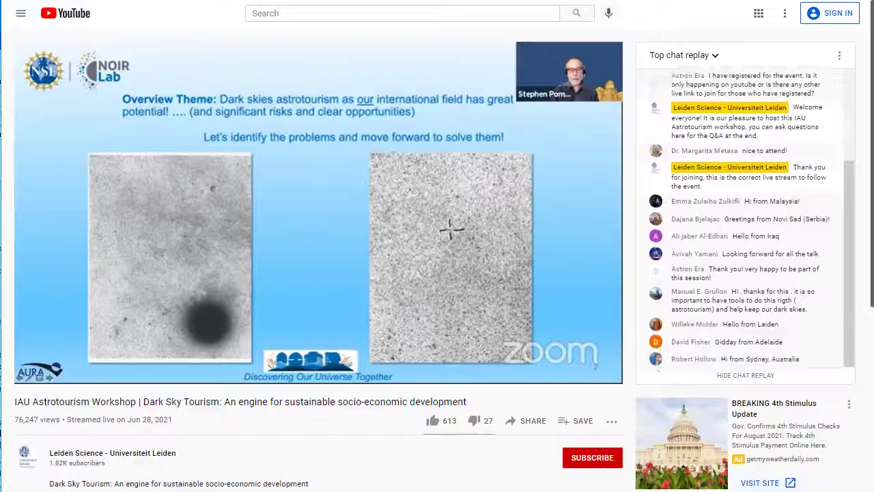
click(615, 1)
click(635, 0)
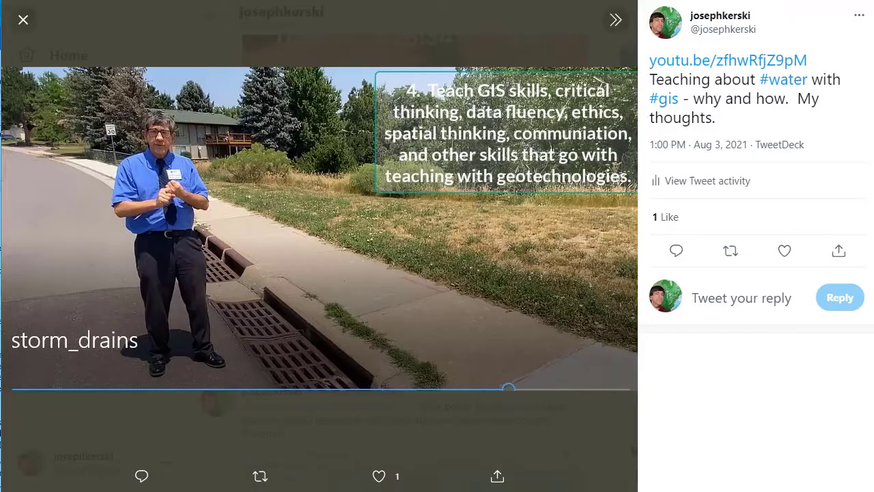
click(615, 1)
click(594, 1)
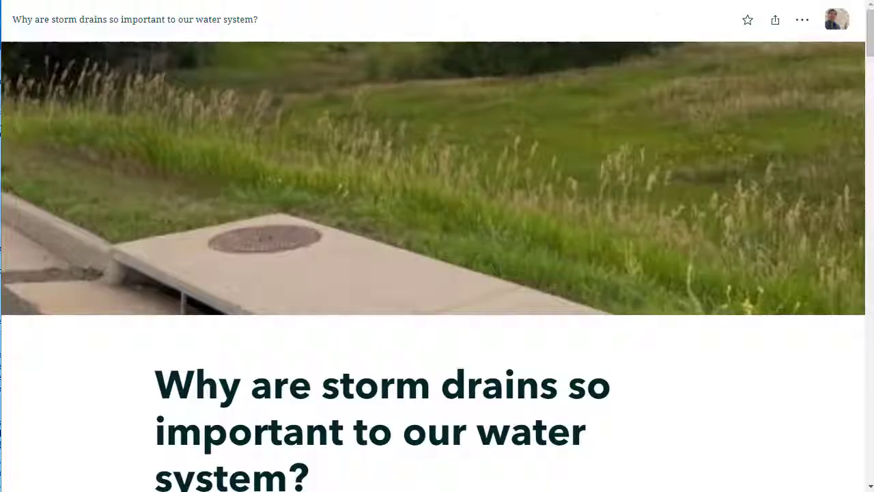
click(574, 1)
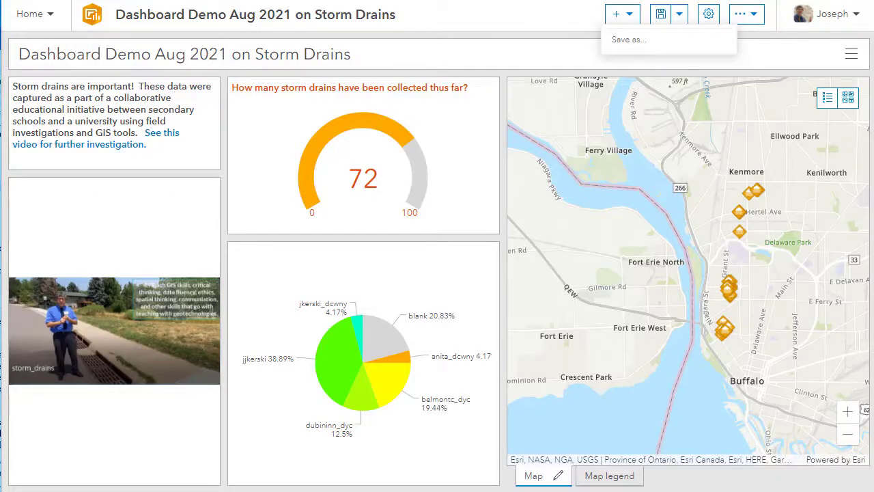
click(553, 1)
click(533, 0)
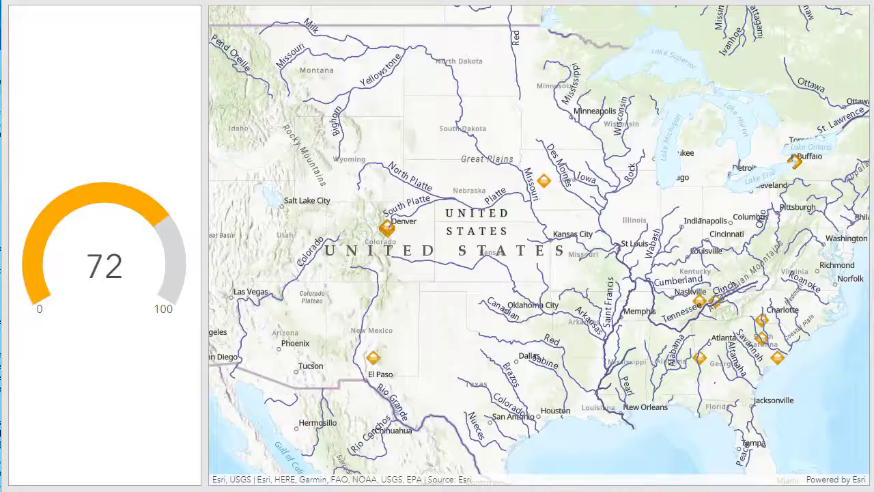
click(496, 1)
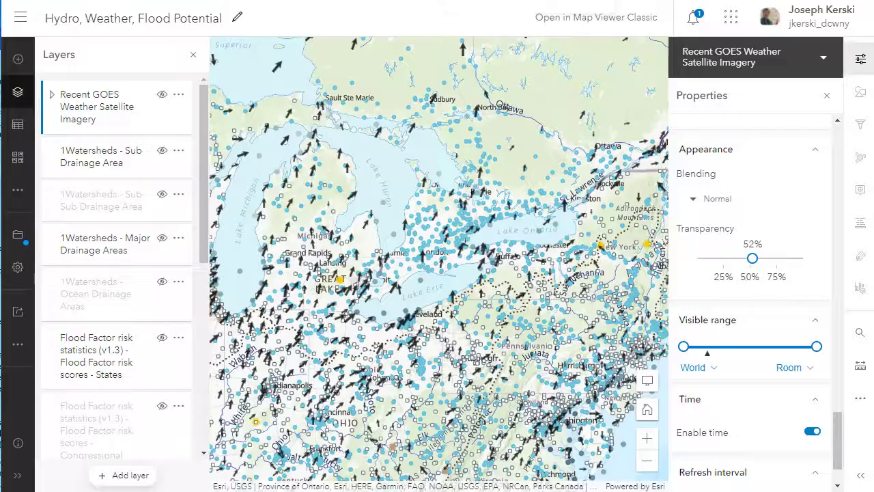
click(554, 1)
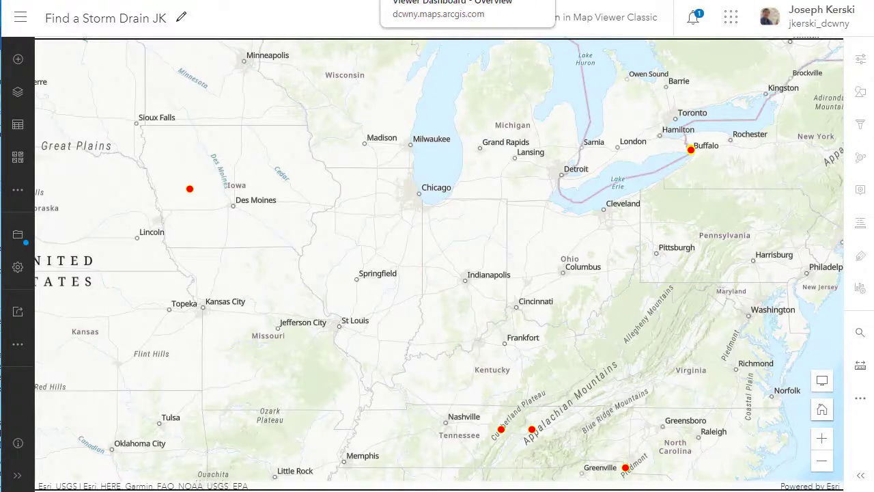
click(437, 1)
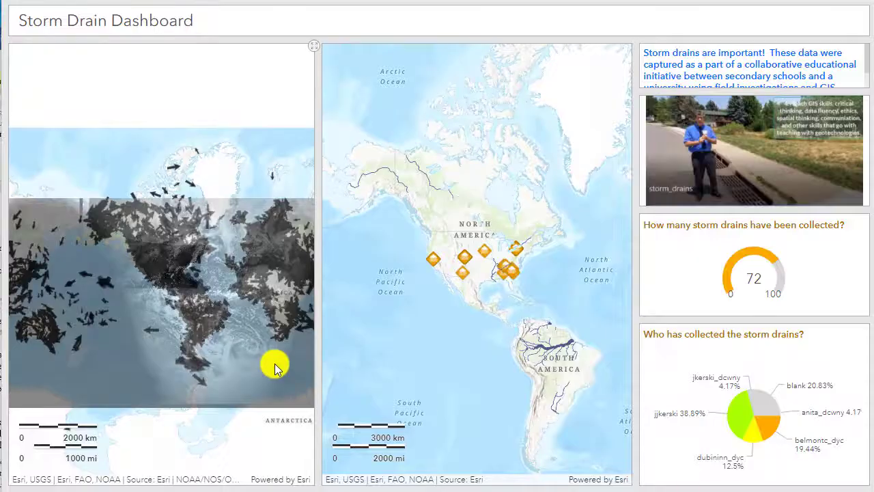
Compare the weather and storm drain maps at several scales, from the whole continent to the Buffalo area.
scroll(459, 268, up, 2)
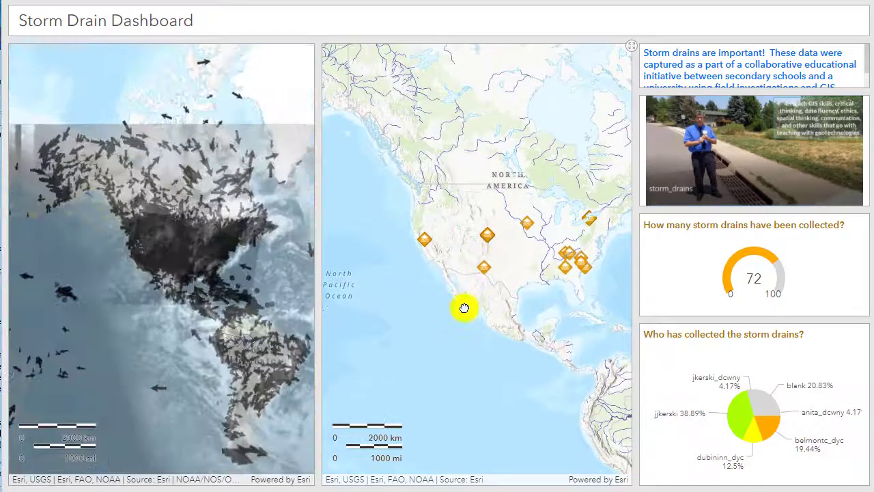
drag(482, 289, 465, 307)
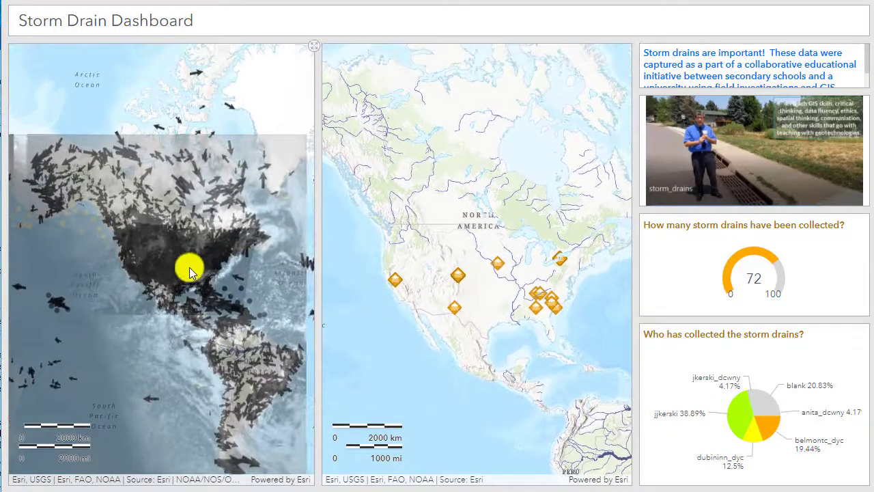
scroll(187, 267, up, 2)
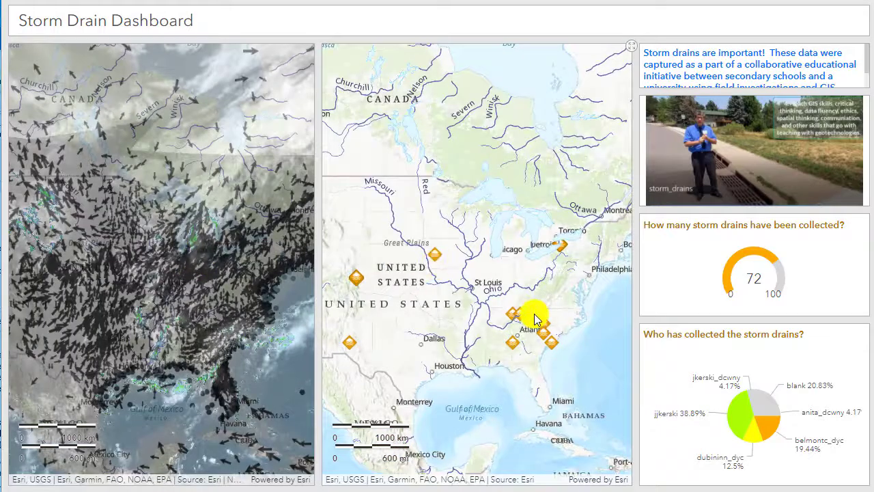
scroll(560, 255, up, 3)
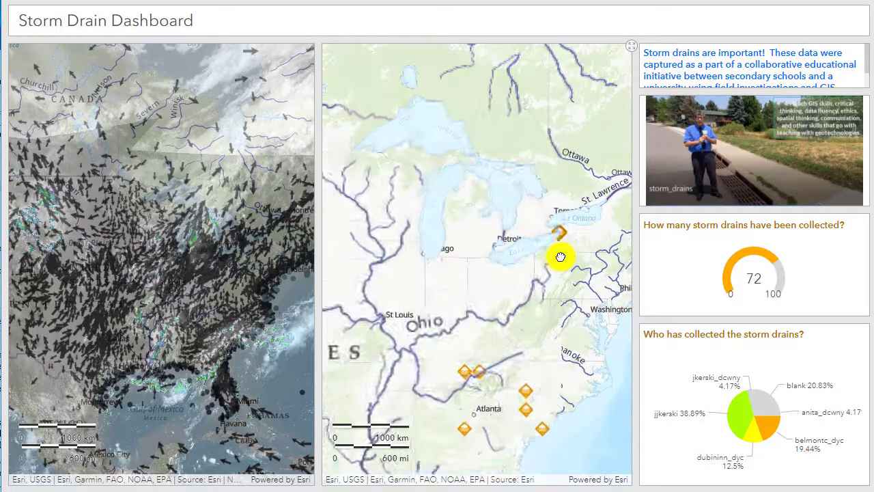
scroll(201, 280, up, 3)
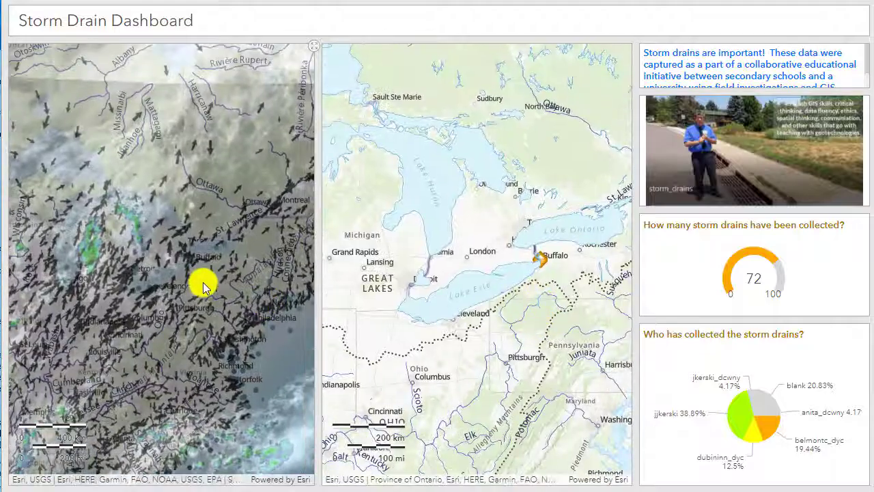
scroll(201, 282, up, 2)
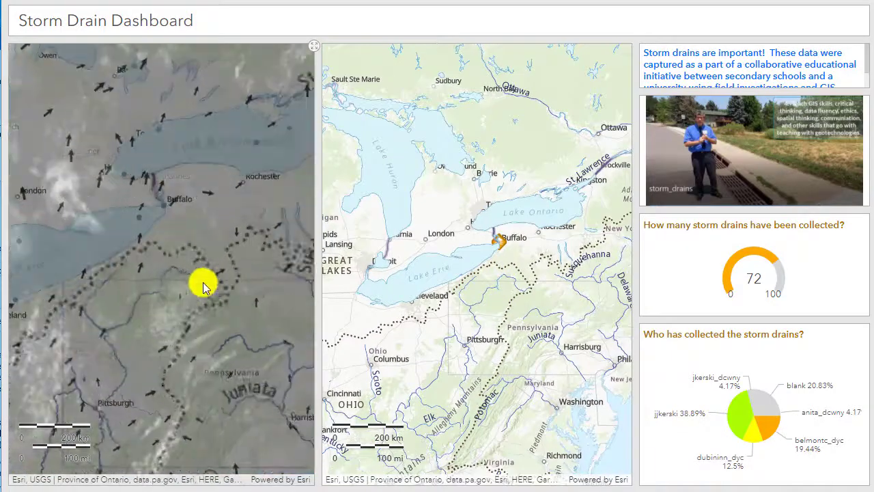
drag(441, 284, 500, 336)
scroll(143, 283, down, 2)
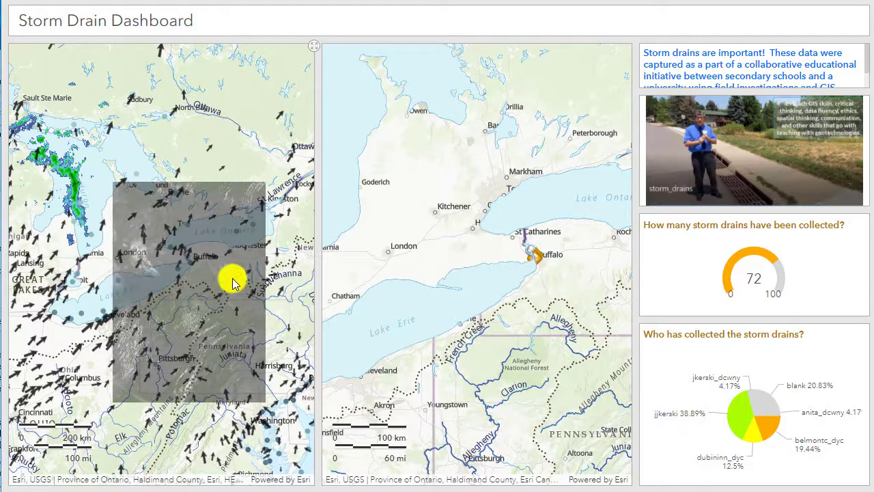
scroll(195, 298, down, 1)
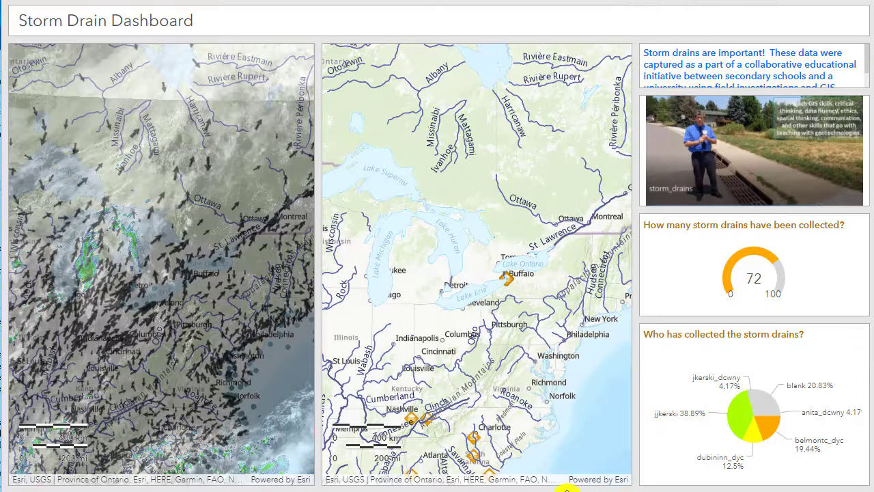
mouse_move(566, 488)
mouse_down()
mouse_move(572, 302)
mouse_move(569, 488)
mouse_up()
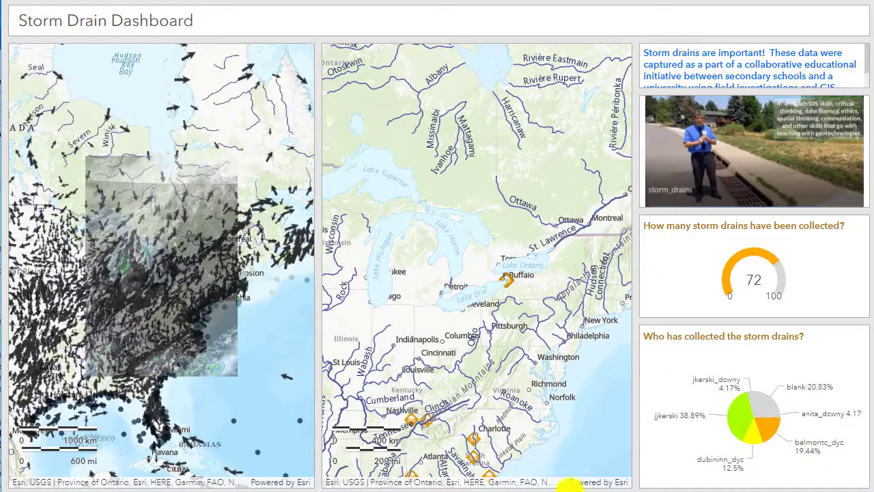
scroll(503, 218, down, 2)
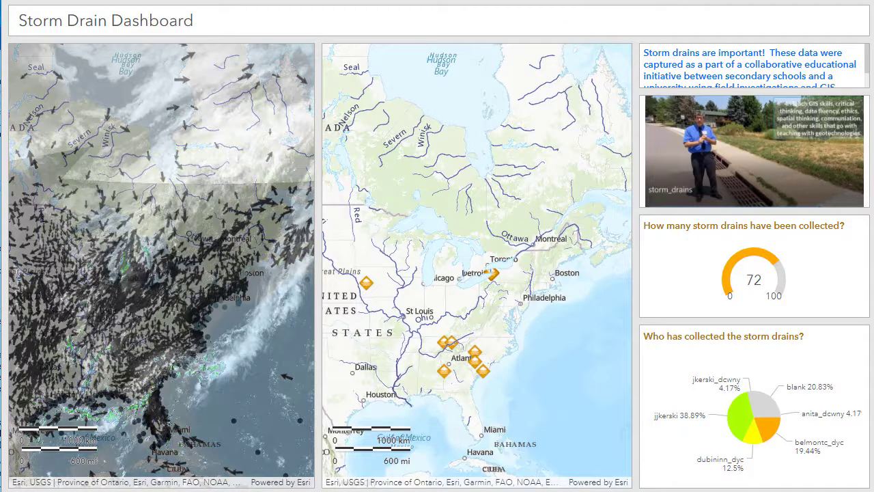
Open ArcGIS Online in a new browser tab and go to the Mapping Storm Drains Dashboard item's details page.
key(ctrl+t)
text(wwww)
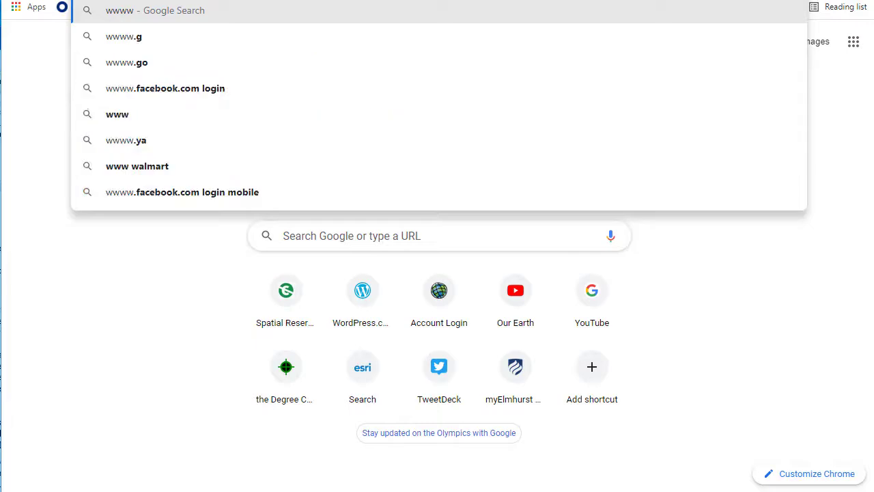
key(BackSpace)
text(.a)
key(Return)
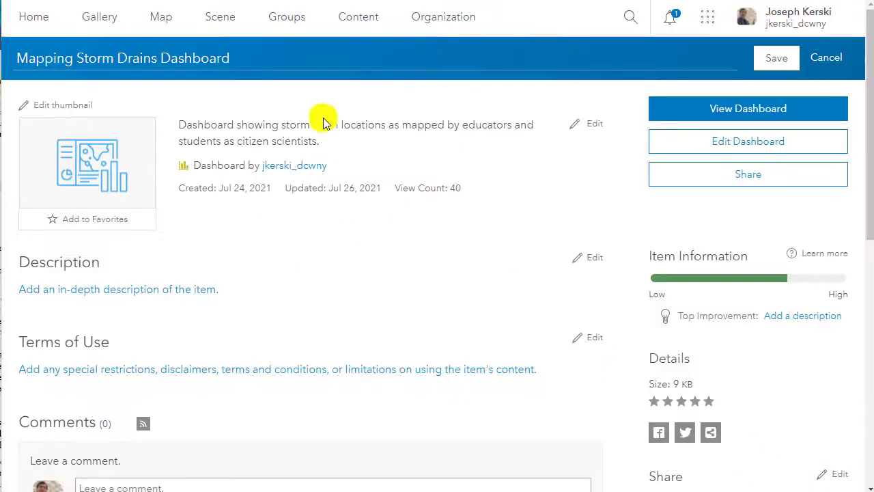
Rename the dashboard item as "Storm Drains Dashboard with 2 Maps" and save the title.
click(318, 53)
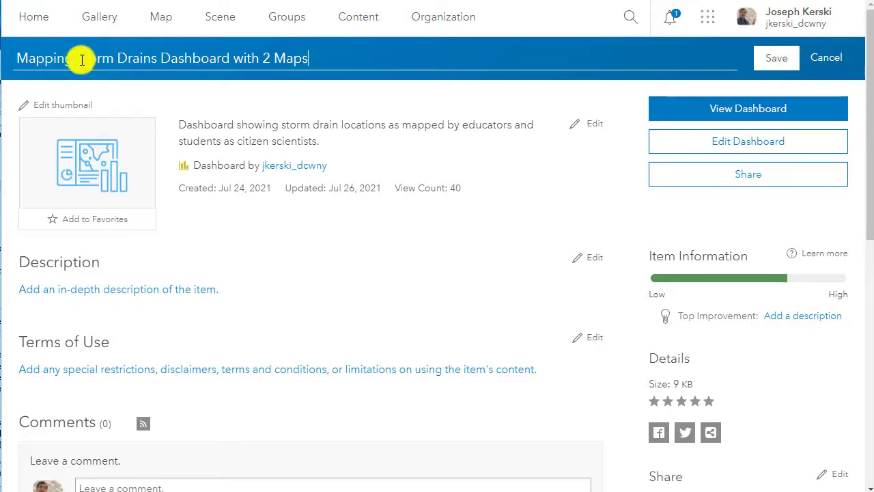
drag(80, 60, 1, 48)
key(BackSpace)
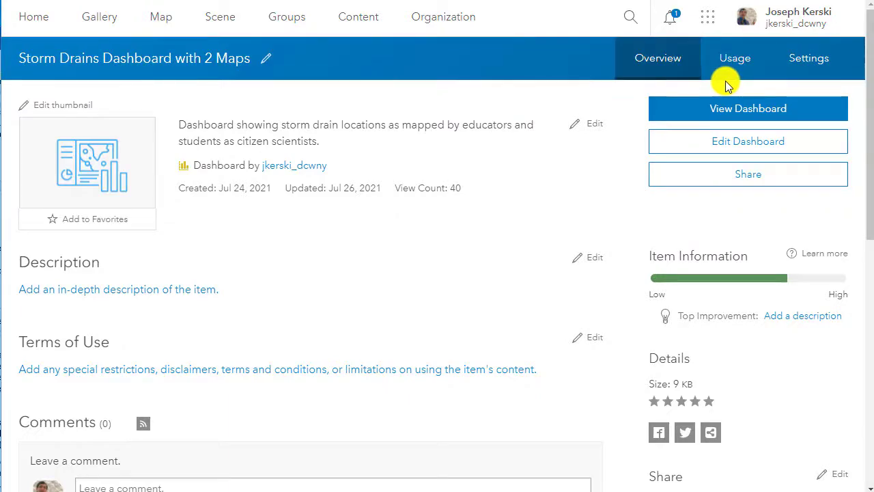
Add "Storm Drains Dashboard with 2 Maps" as the item's description and save it.
click(591, 259)
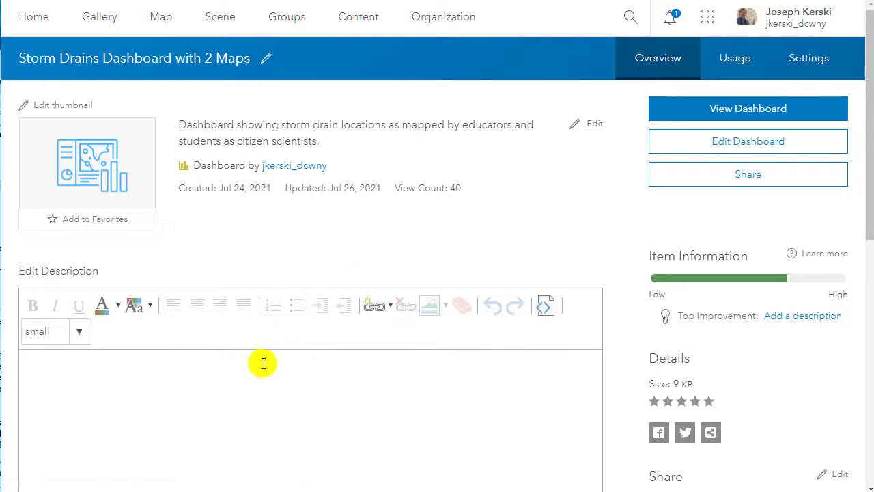
text(Storm Drains Dashboard with 2 Maps)
scroll(310, 326, down, 3)
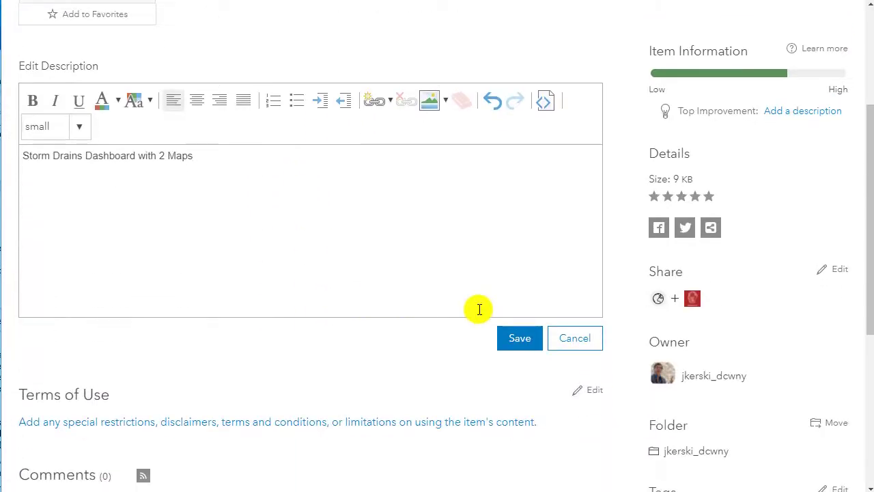
click(517, 338)
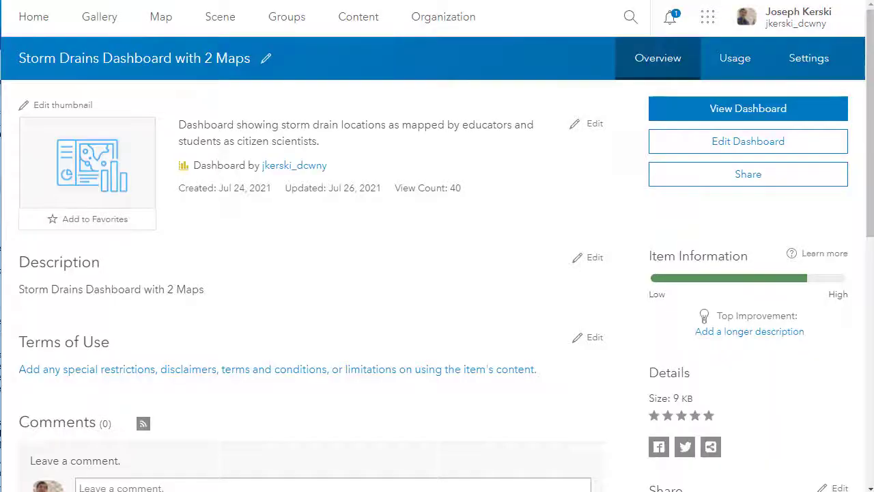
Open the dashboard for editing and make the introductory text element above the video taller to fit its full text.
click(733, 154)
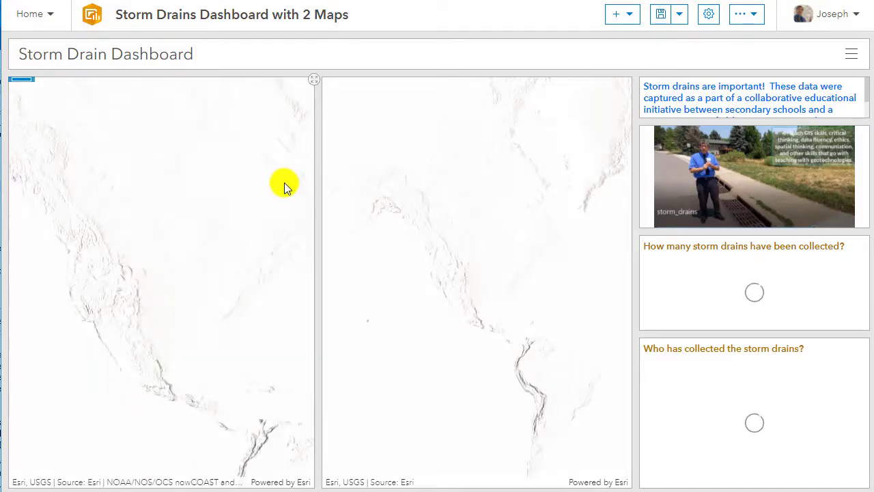
drag(733, 119, 733, 146)
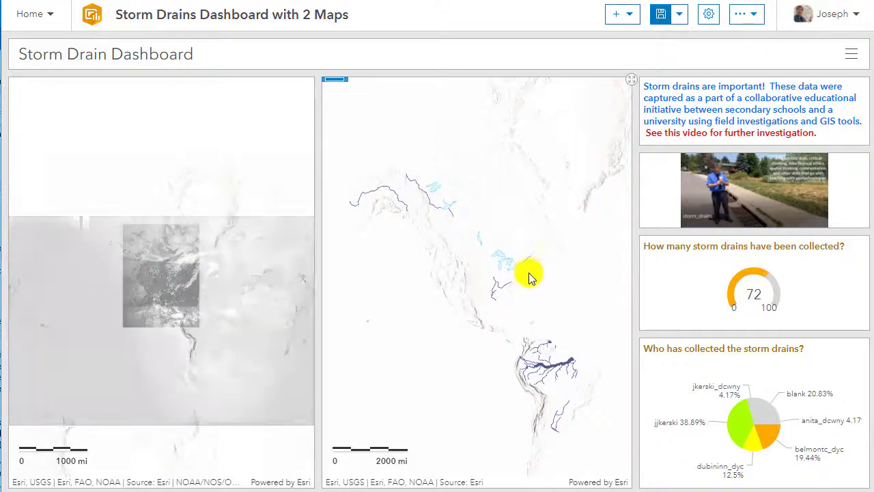
Zoom the weather and storm drain maps in on eastern North America and save the dashboard.
scroll(524, 277, up, 3)
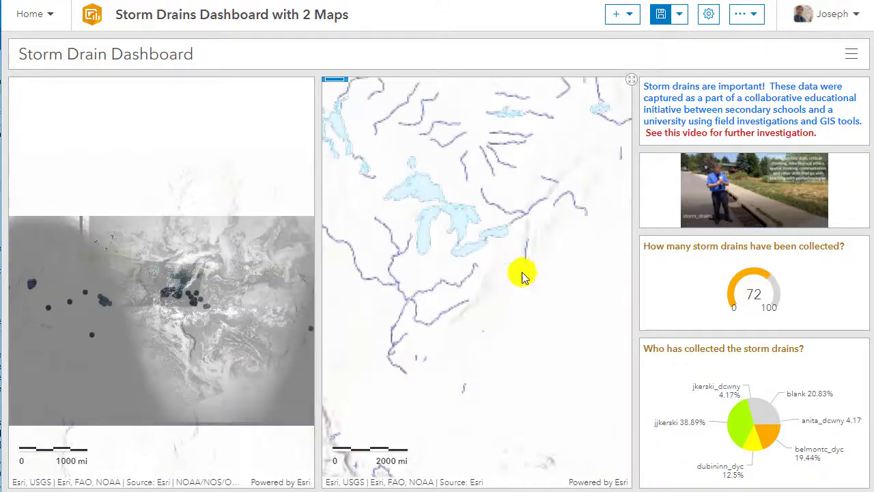
scroll(508, 248, up, 2)
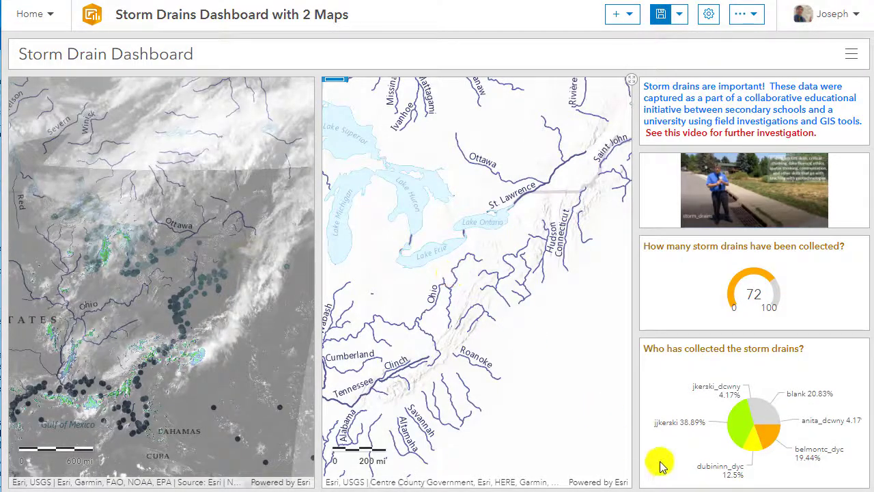
click(660, 14)
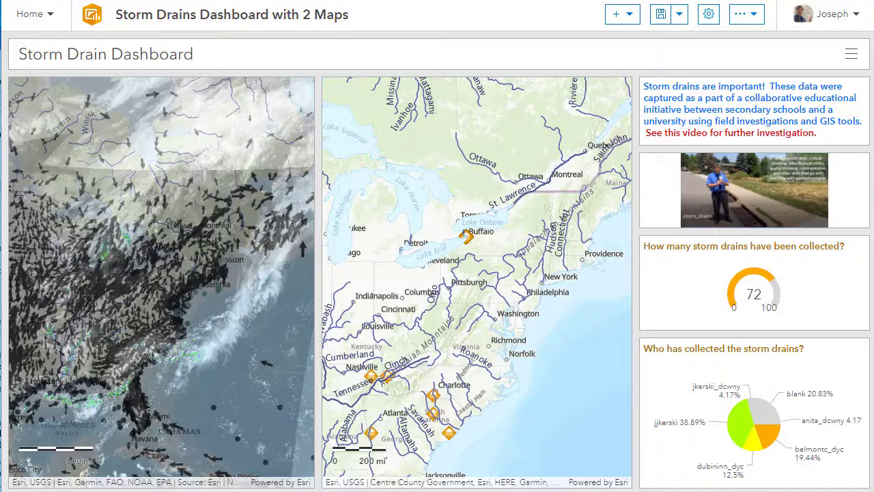
click(660, 19)
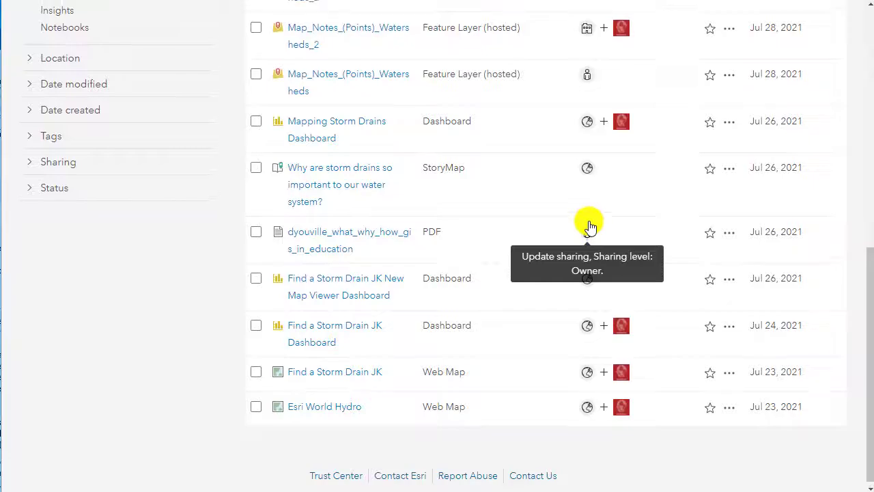
Open the Storm Drains Dashboard with 2 Maps item from the content list and view the dashboard with its maps zoomed in.
scroll(585, 225, up, 5)
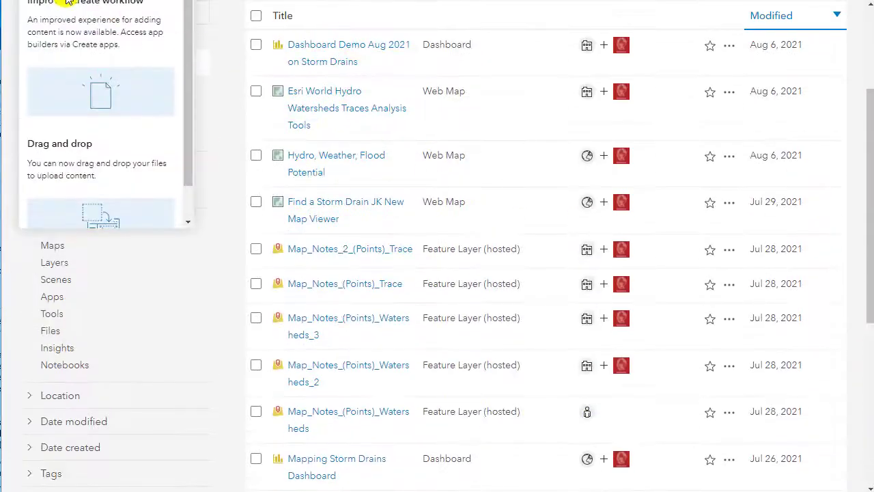
scroll(497, 234, up, 3)
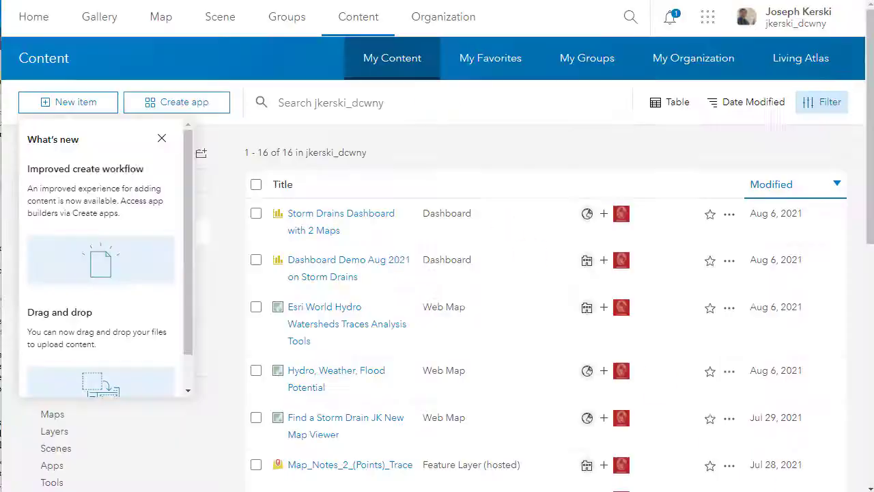
click(366, 211)
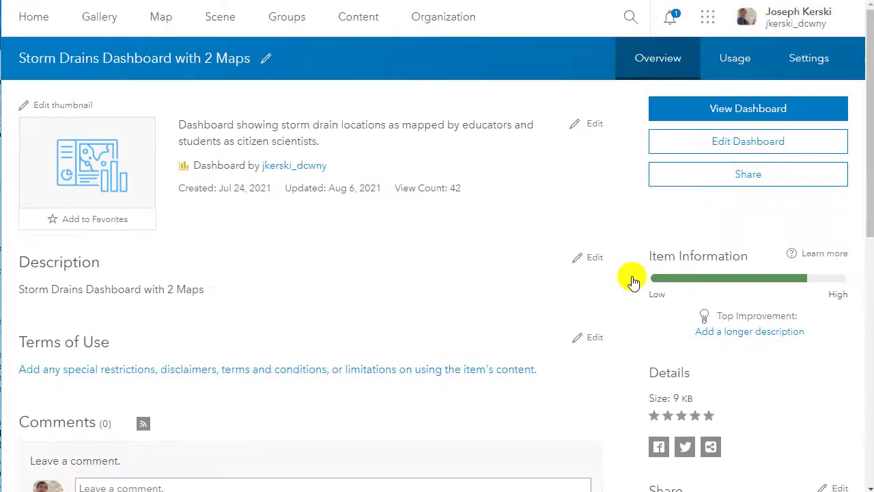
click(728, 113)
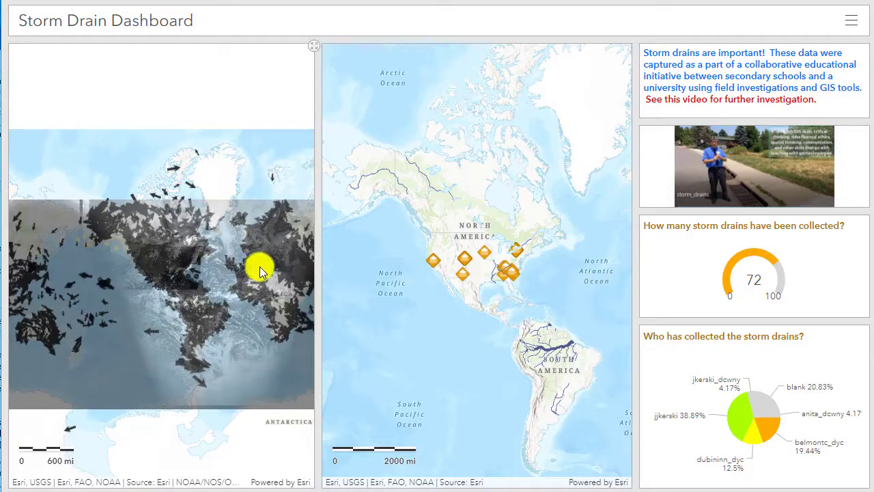
scroll(519, 273, up, 4)
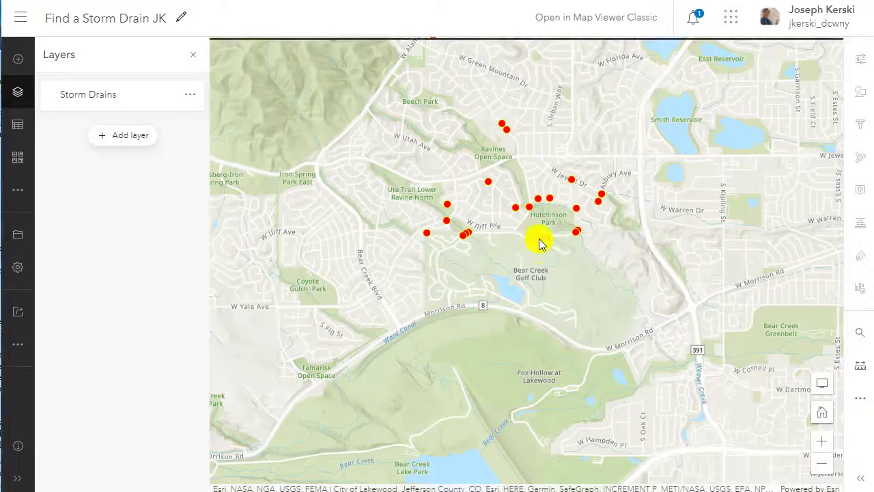
Inspect a storm drain's survey pop-up in the Find a Storm Drain JK map and another in the dashboard's storm drain map.
click(540, 241)
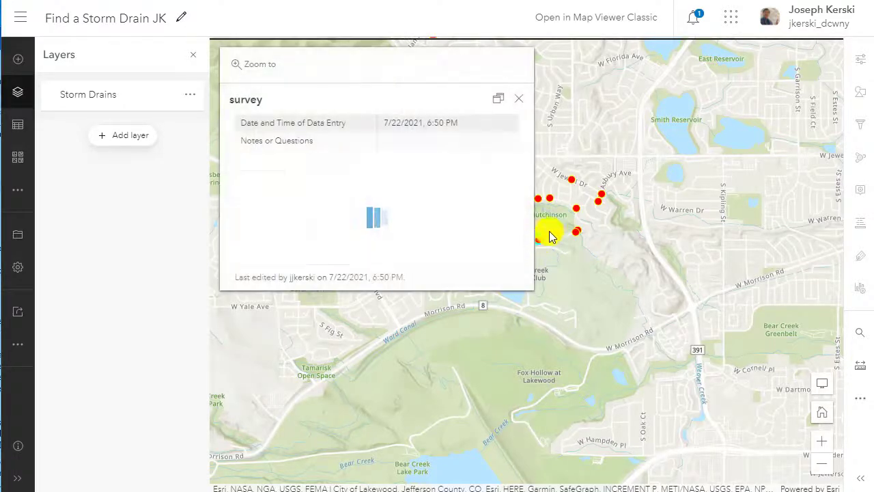
click(517, 100)
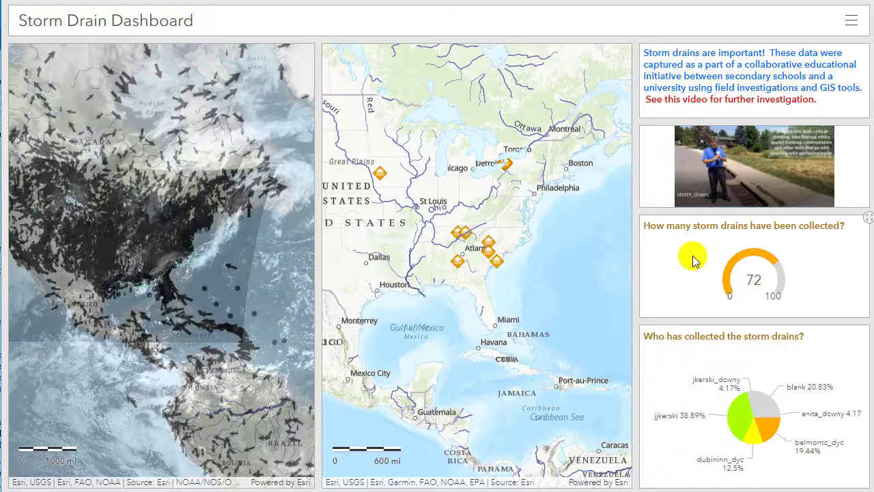
click(488, 241)
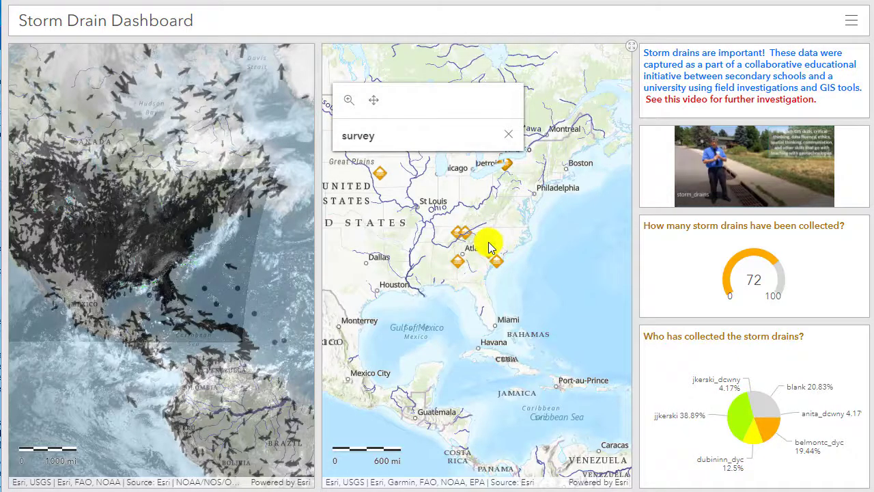